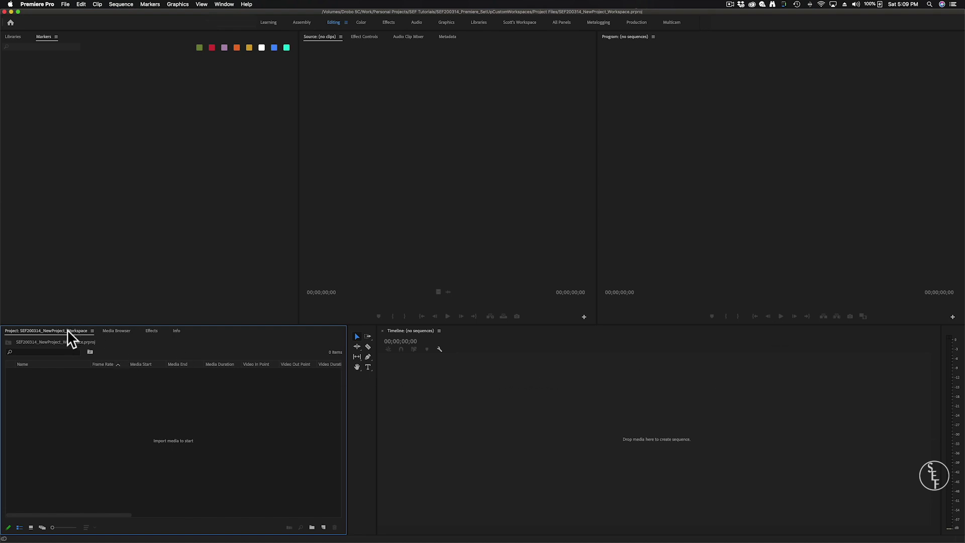
- Move the Project panel up and dock it beside the Markers tab in the top-left group
{"action": "left_click_drag", "start_coordinate": [67, 329], "coordinate": [57, 269]}
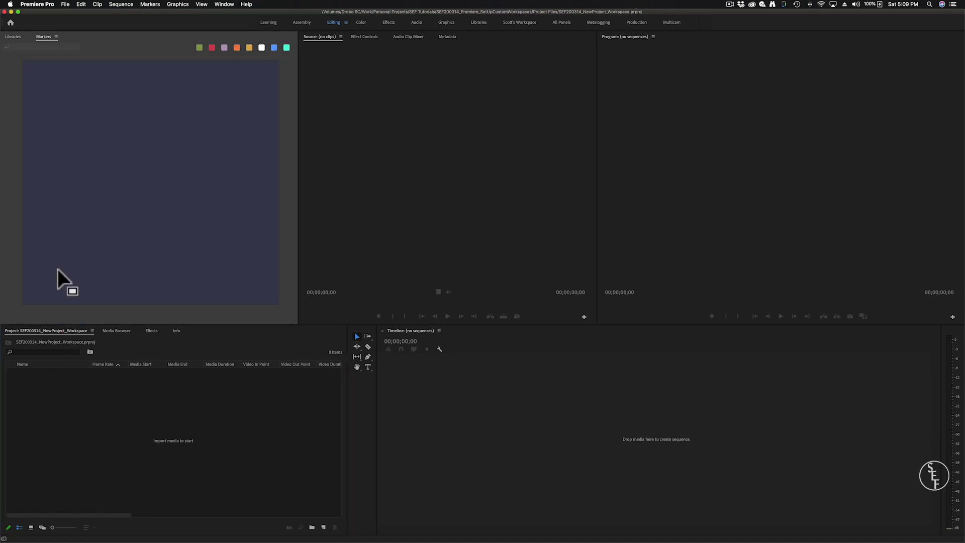
{"action": "left_click_drag", "start_coordinate": [44, 41], "coordinate": [44, 40]}
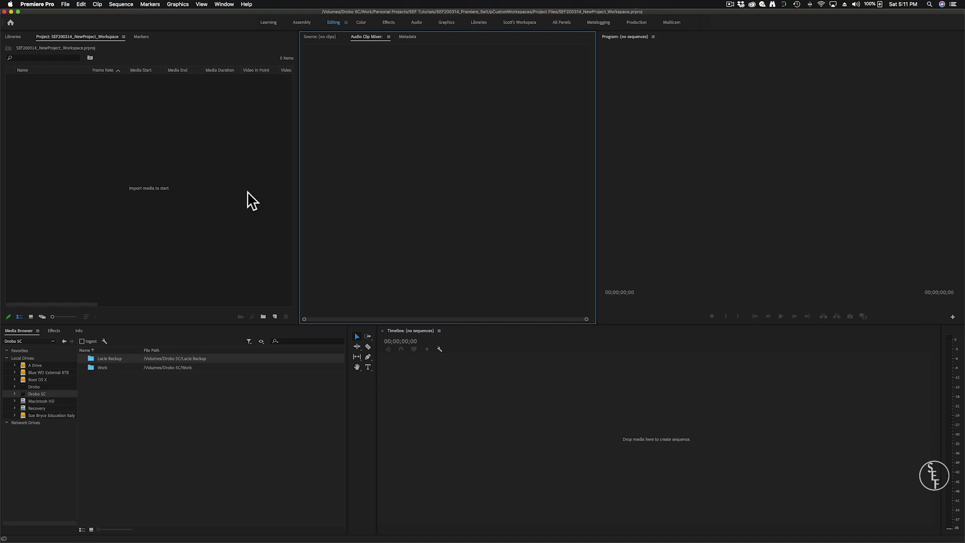
- Reopen Effect Controls from the Window menu as a tab beside Source, Audio Clip Mixer and Metadata
{"action": "left_click", "coordinate": [224, 4]}
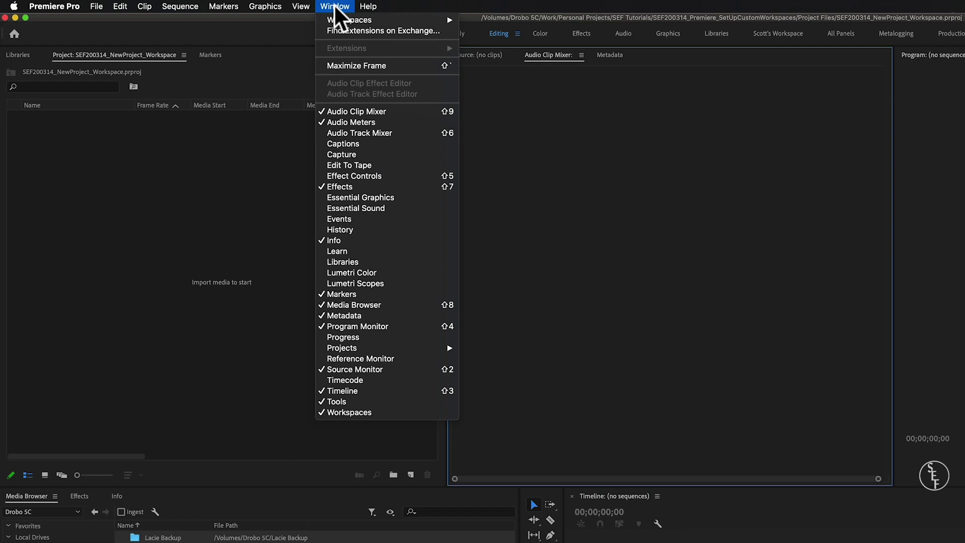
{"action": "left_click", "coordinate": [365, 174]}
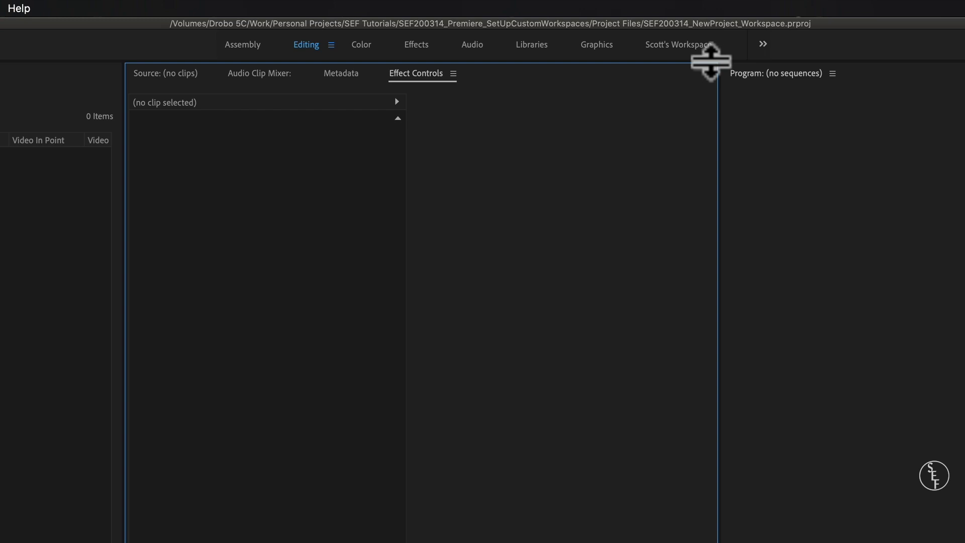
- Switch to the Color workspace layout, then return to the Editing workspace
{"action": "left_click", "coordinate": [368, 46]}
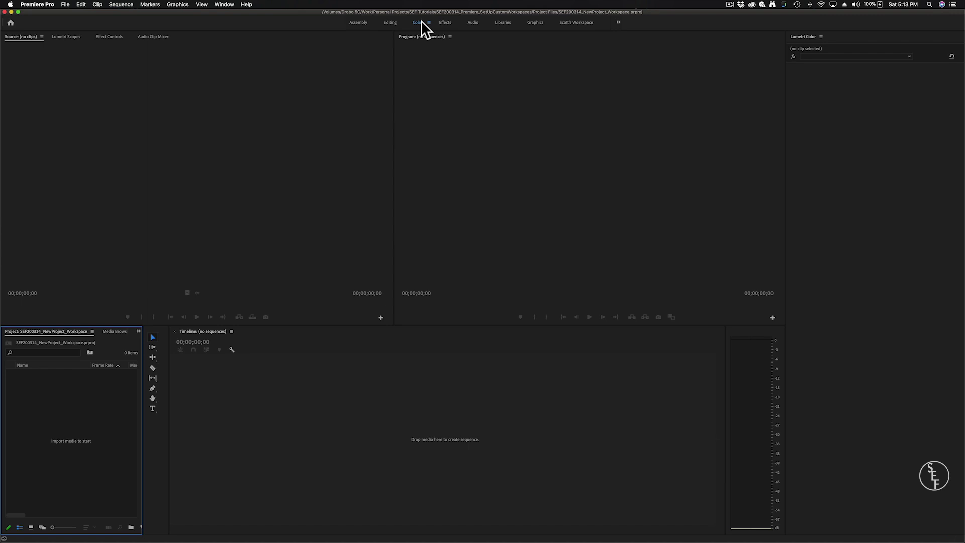
{"action": "left_click", "coordinate": [388, 22]}
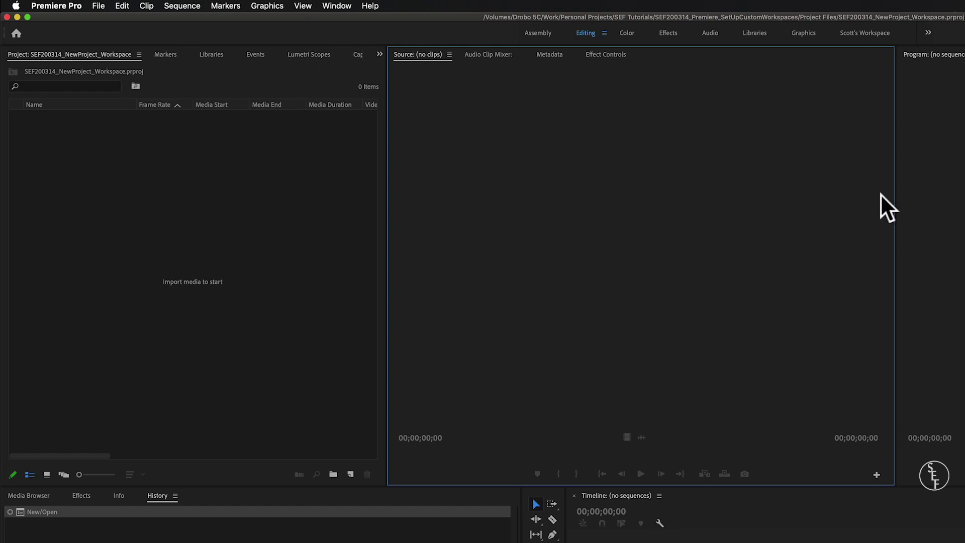
- Show the Markers panel in the left group and filter its list to green markers
{"action": "left_click", "coordinate": [379, 53]}
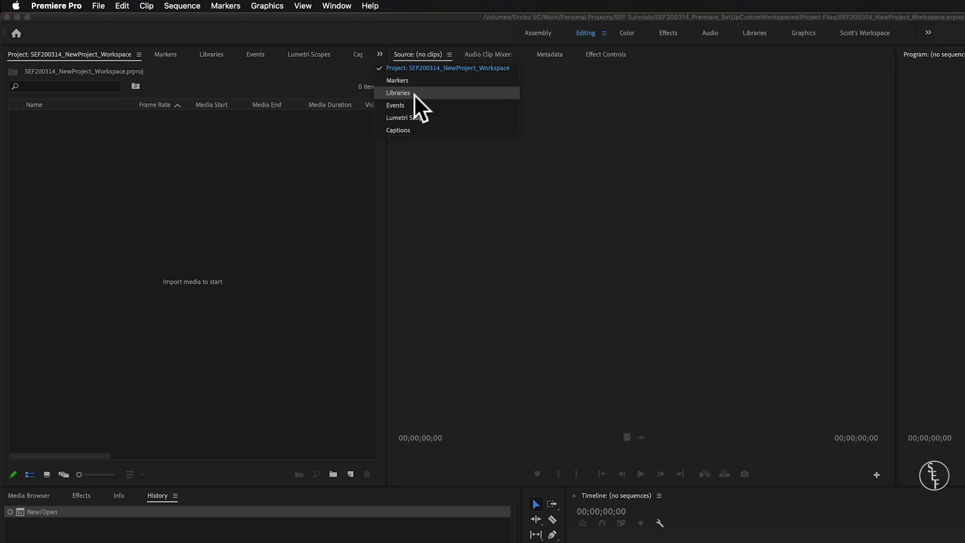
{"action": "left_click", "coordinate": [170, 50]}
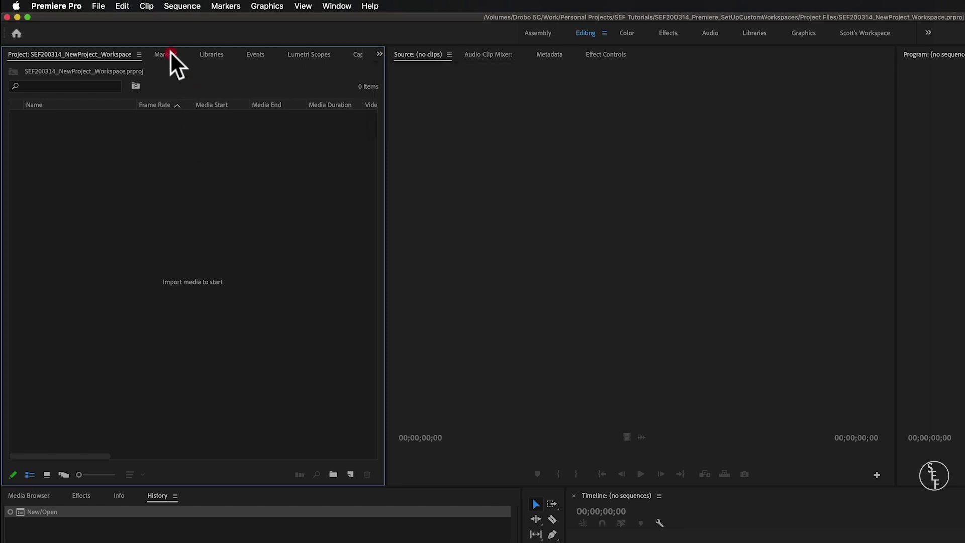
{"action": "left_click", "coordinate": [170, 50]}
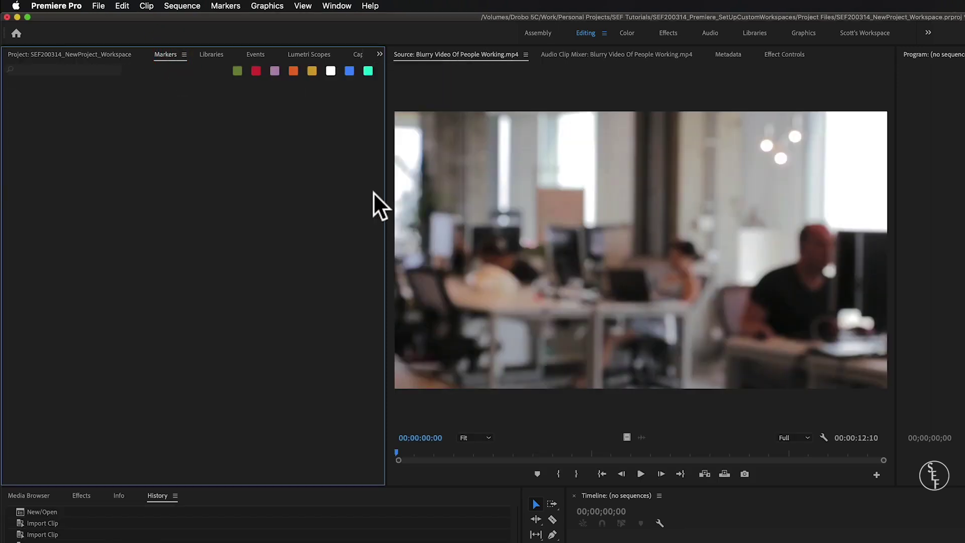
{"action": "left_click", "coordinate": [238, 72]}
- Set an In point and add a marker at 00:00:01:19 on the source clip, then show Libraries
{"action": "left_click_drag", "start_coordinate": [298, 301], "coordinate": [309, 300]}
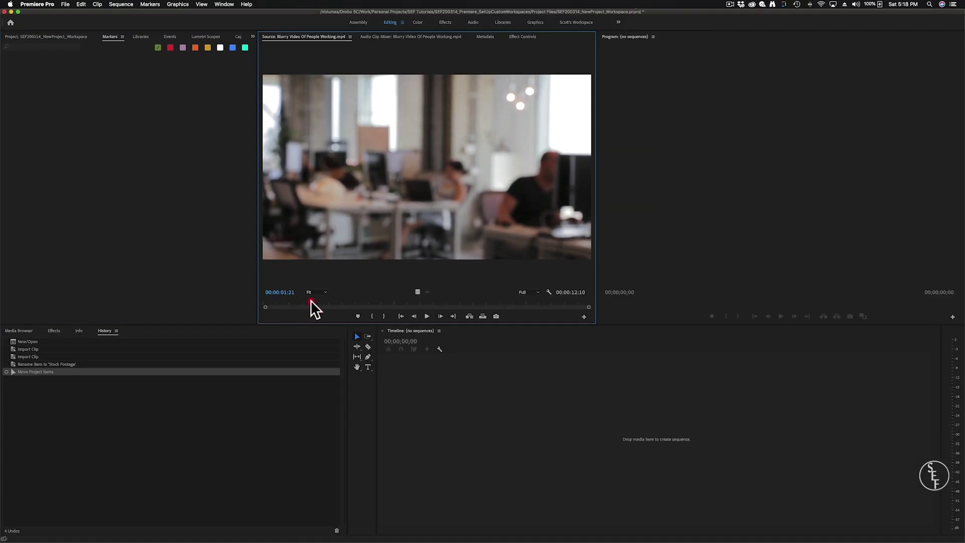
{"action": "right_click", "coordinate": [309, 301]}
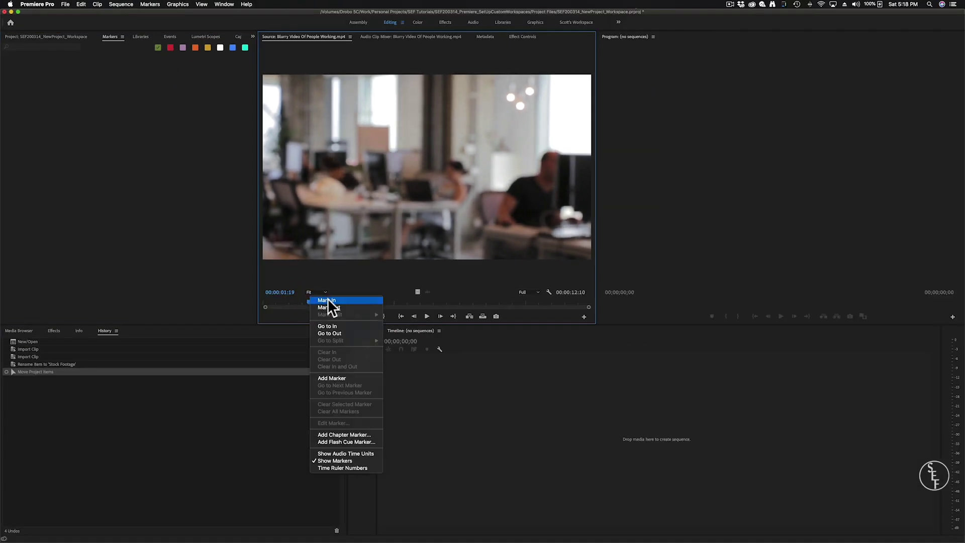
{"action": "left_click", "coordinate": [326, 302]}
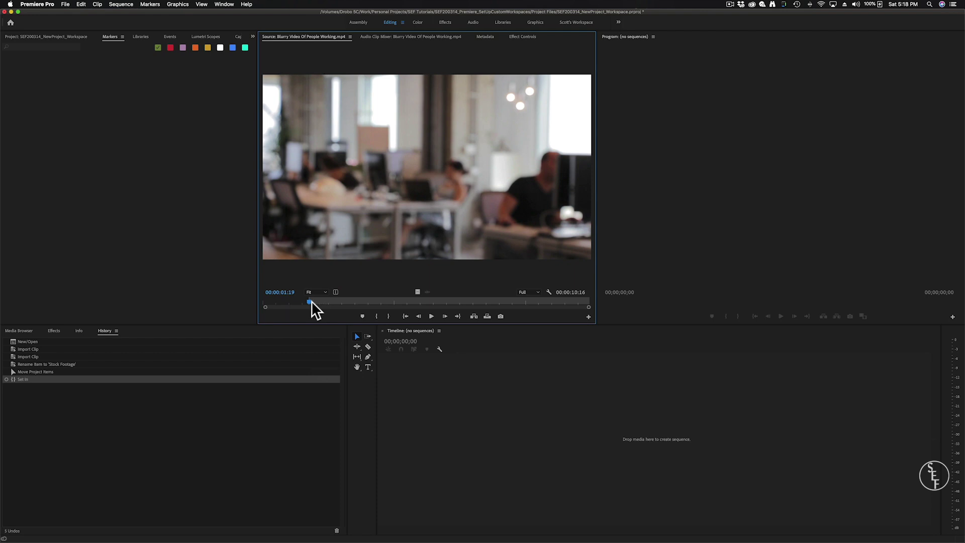
{"action": "right_click", "coordinate": [310, 305]}
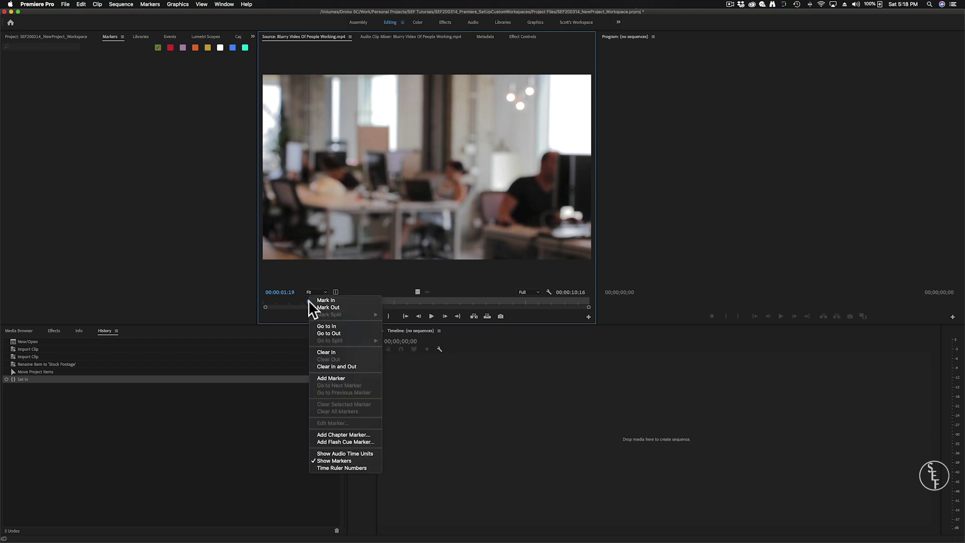
{"action": "left_click", "coordinate": [334, 378]}
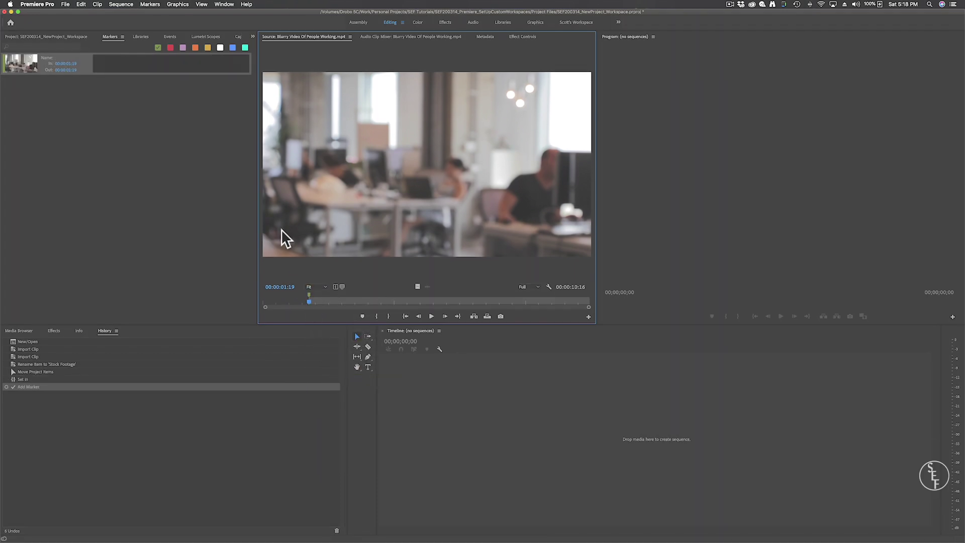
{"action": "left_click", "coordinate": [141, 36]}
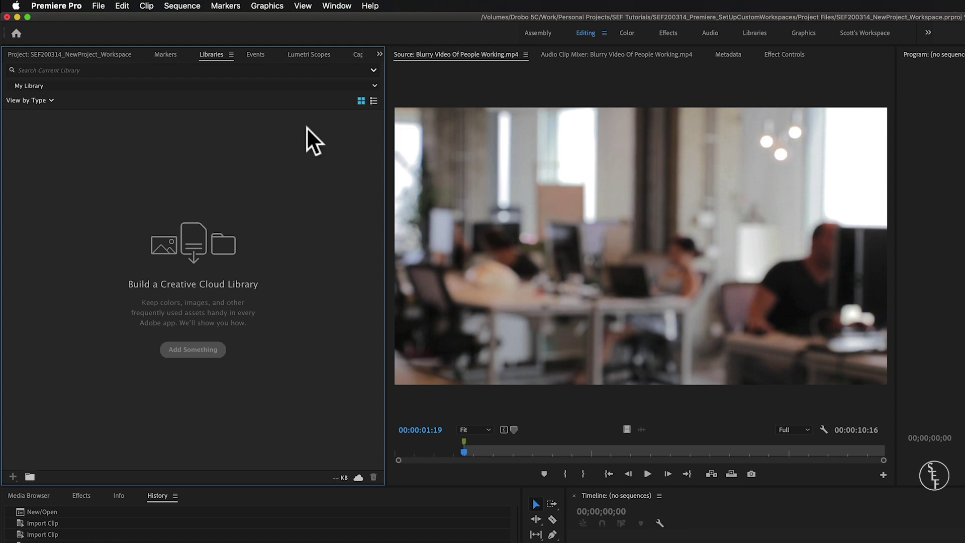
- View the Events panel, then the Lumetri Scopes waveform and its list of scope types
{"action": "left_click", "coordinate": [262, 55]}
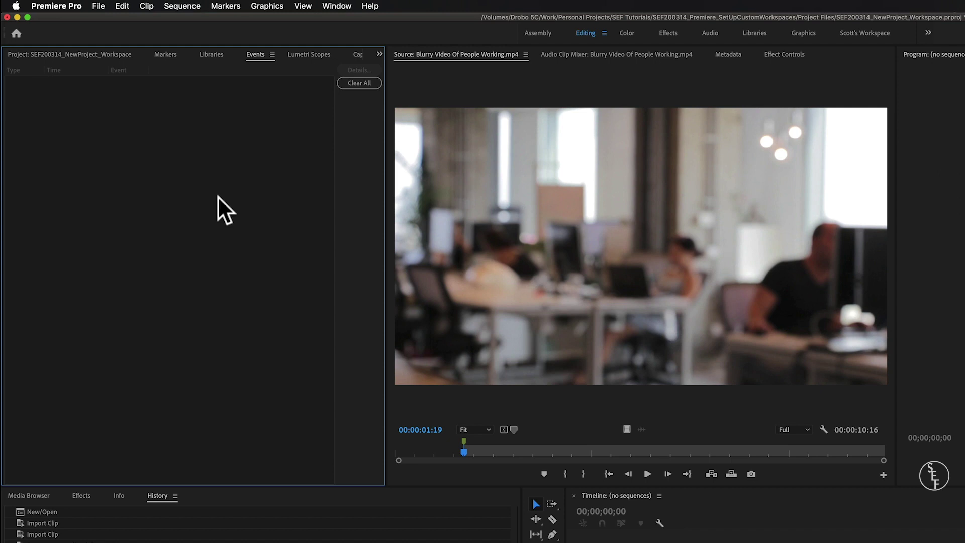
{"action": "left_click", "coordinate": [296, 54]}
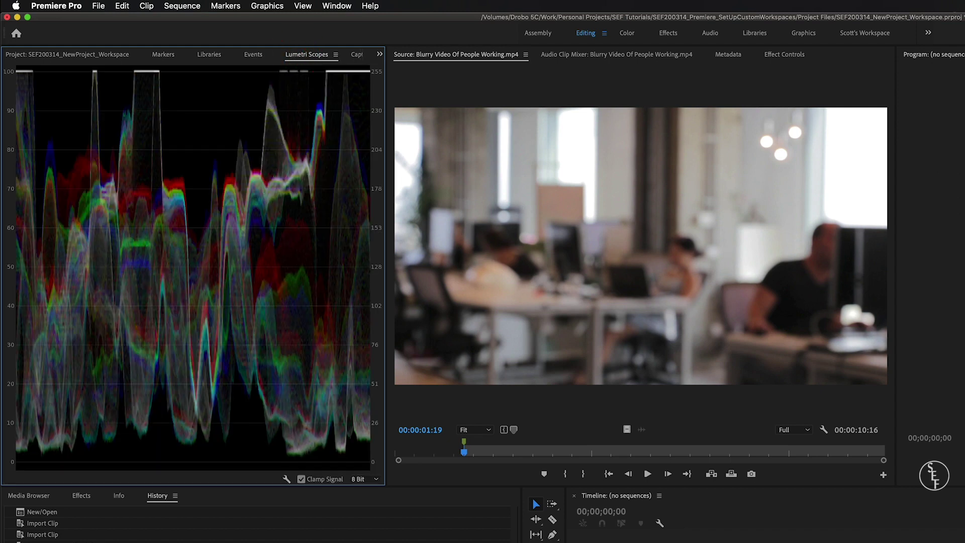
{"action": "right_click", "coordinate": [259, 157]}
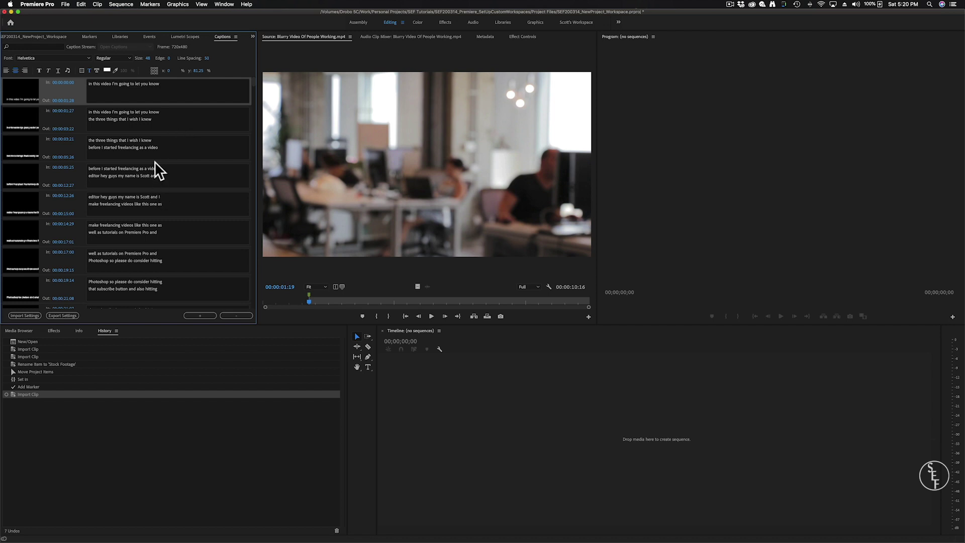
- Select the first line of the second caption's text for editing
{"action": "left_click", "coordinate": [138, 109]}
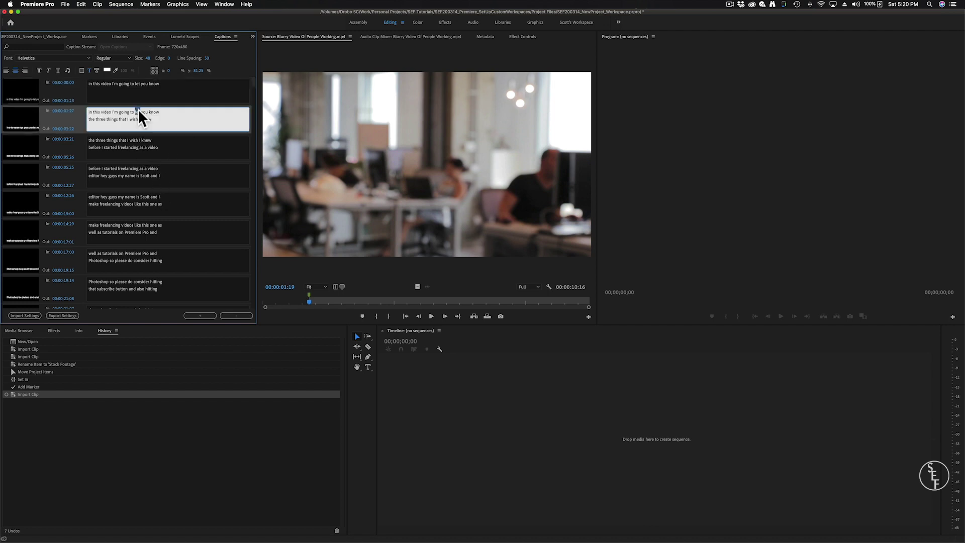
{"action": "triple_click", "coordinate": [137, 109]}
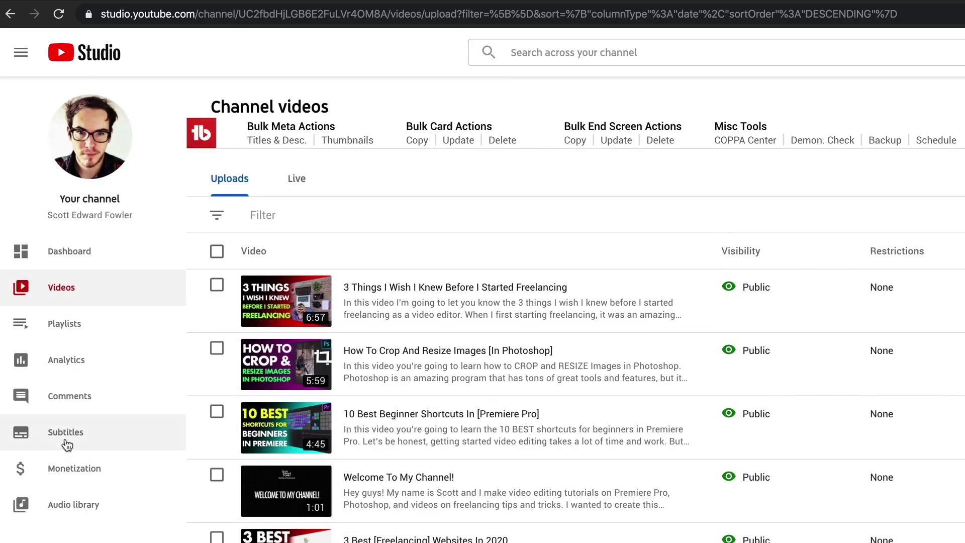
- Download the English (Automatic) subtitles for the top freelancing video from YouTube Studio's Subtitles page
{"action": "left_click", "coordinate": [67, 443]}
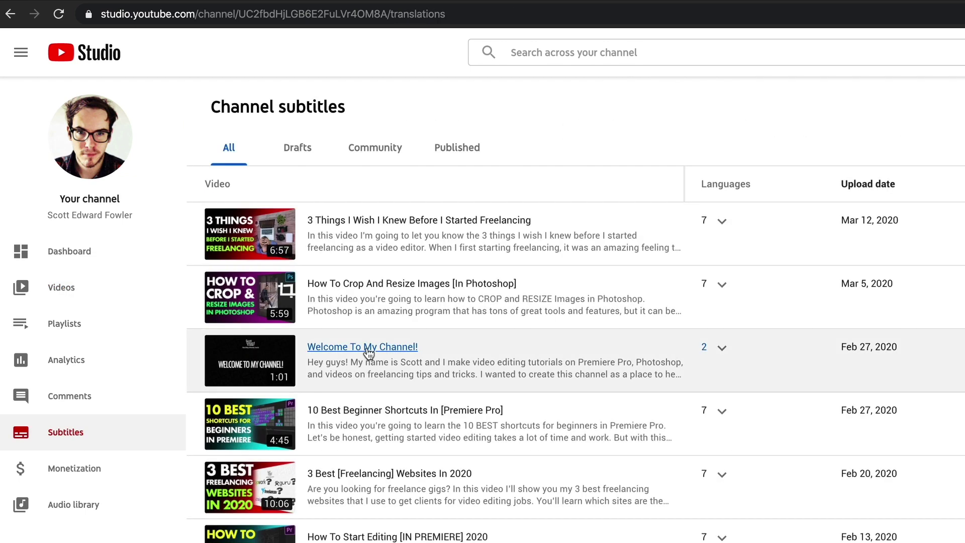
{"action": "left_click", "coordinate": [381, 221]}
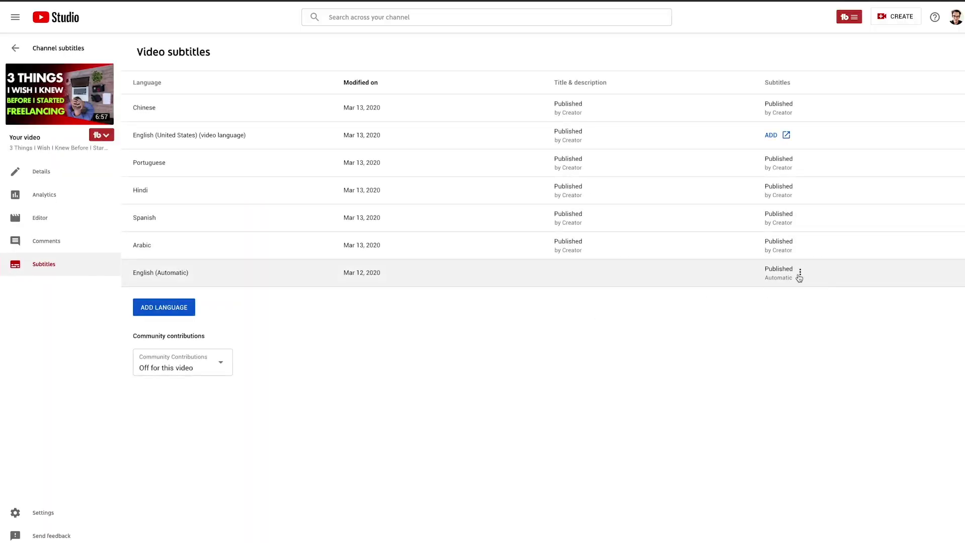
{"action": "left_click", "coordinate": [800, 276]}
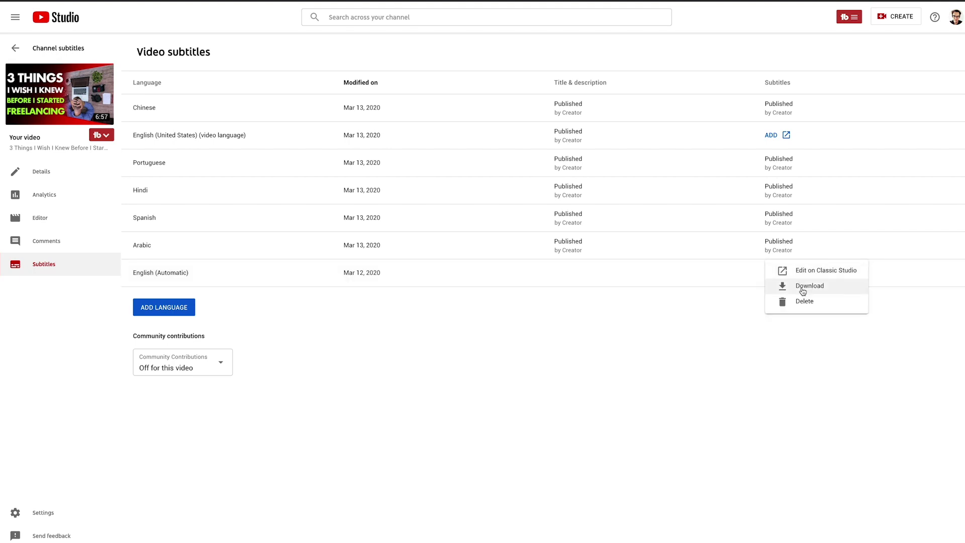
{"action": "left_click", "coordinate": [803, 290]}
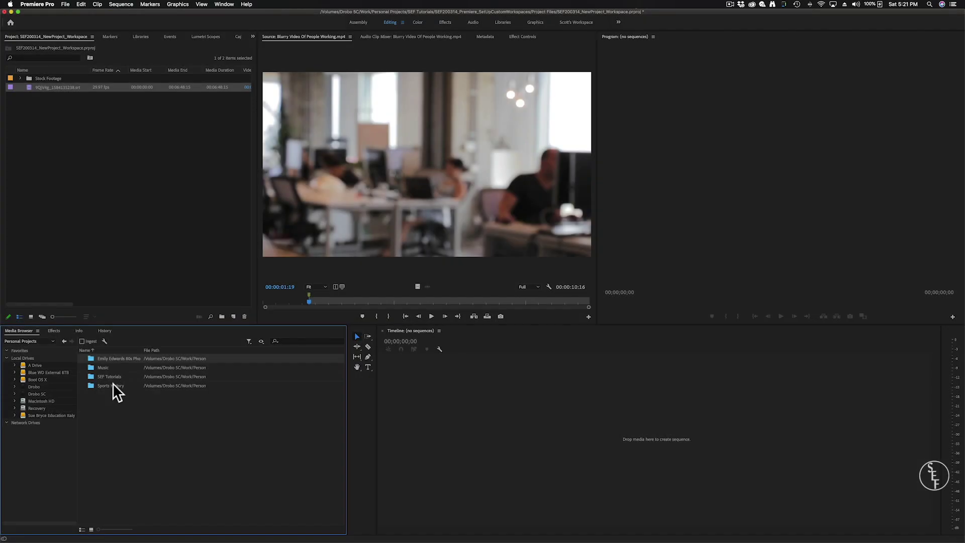
- Import the first photo from Images > Freelance Stock Images into Project and preview it
{"action": "scroll", "coordinate": [125, 421], "scroll_direction": "down", "scroll_amount": 1}
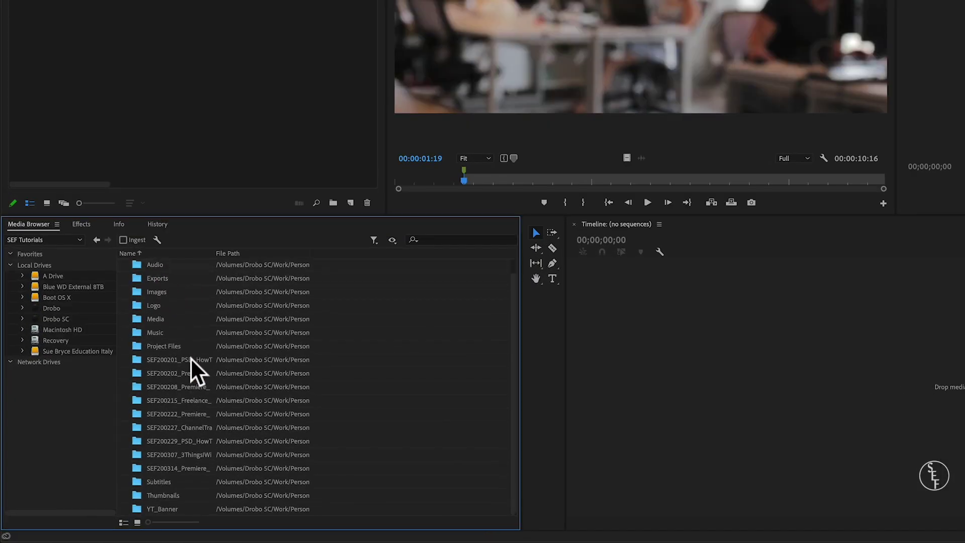
{"action": "double_click", "coordinate": [159, 291]}
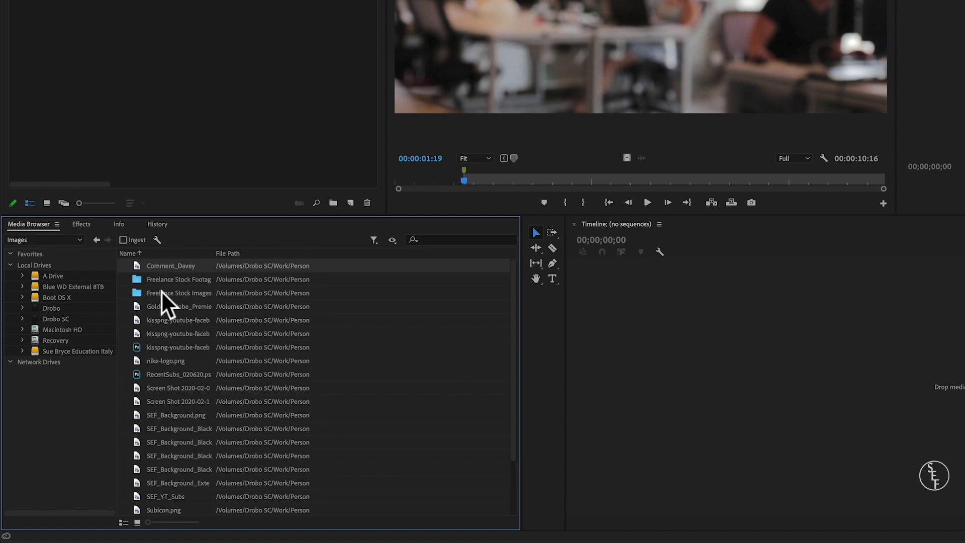
{"action": "double_click", "coordinate": [183, 293]}
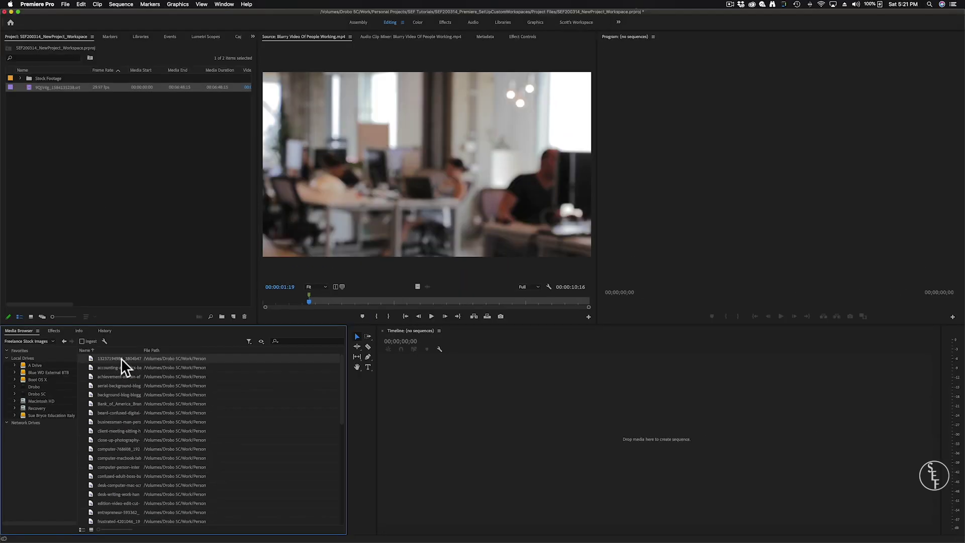
{"action": "left_click_drag", "start_coordinate": [186, 267], "coordinate": [182, 80]}
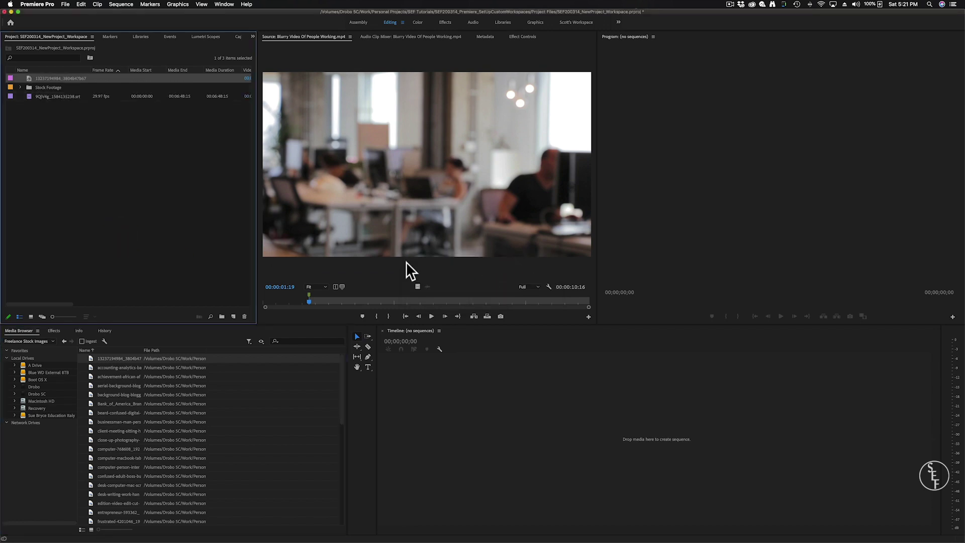
{"action": "double_click", "coordinate": [24, 80]}
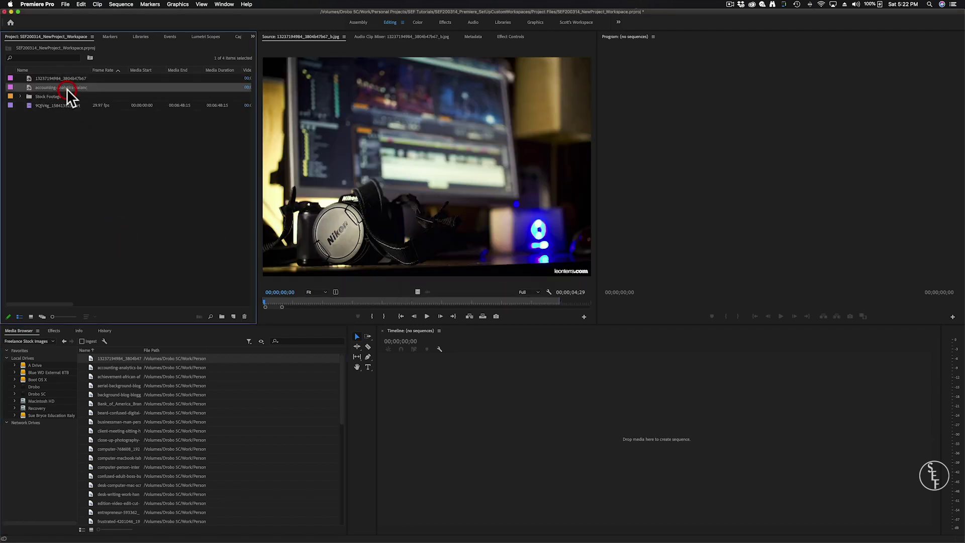
- Remove the accounting image, re-import accounting-analytics-balance with Cmd+I, then inspect the Nikon clip's details
{"action": "key", "text": "BackSpace"}
{"action": "key", "text": "super+i"}
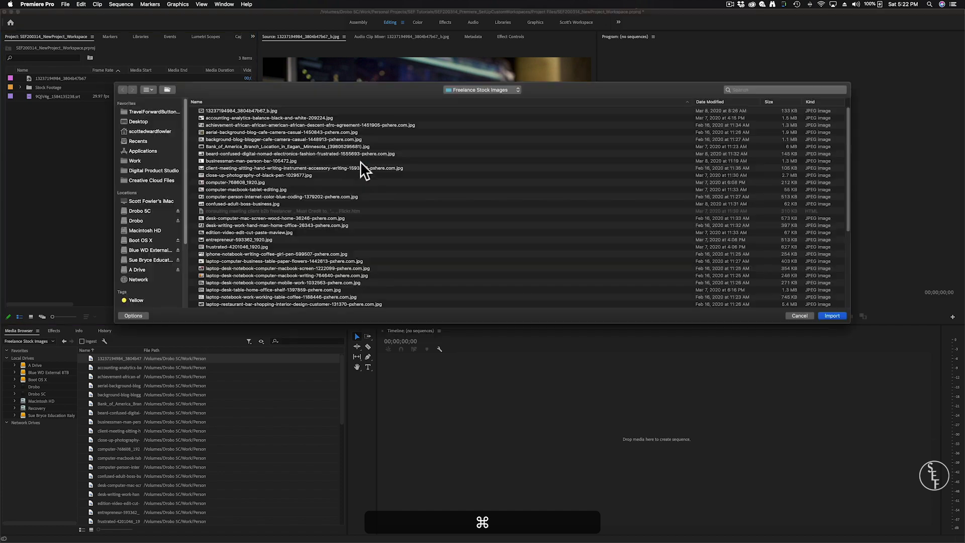
{"action": "left_click", "coordinate": [261, 118]}
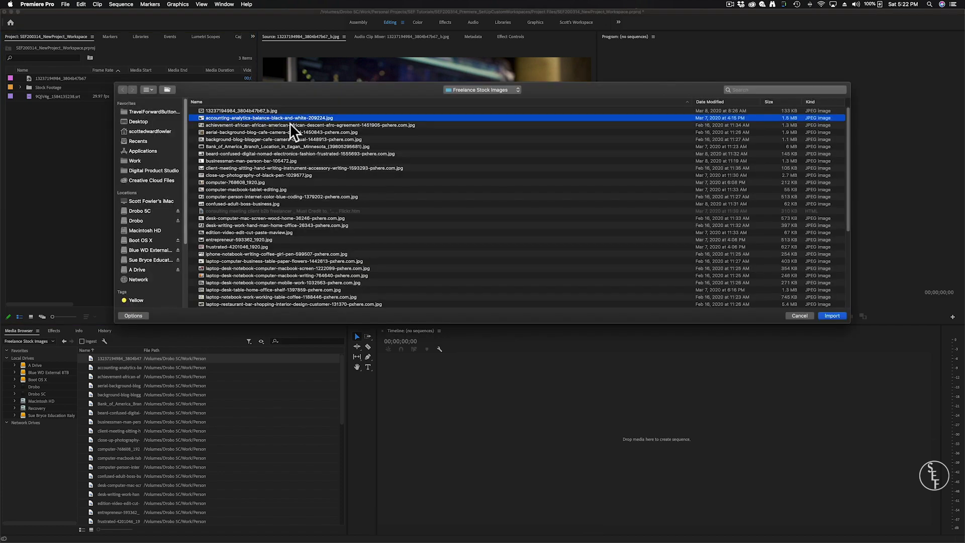
{"action": "left_click", "coordinate": [836, 315]}
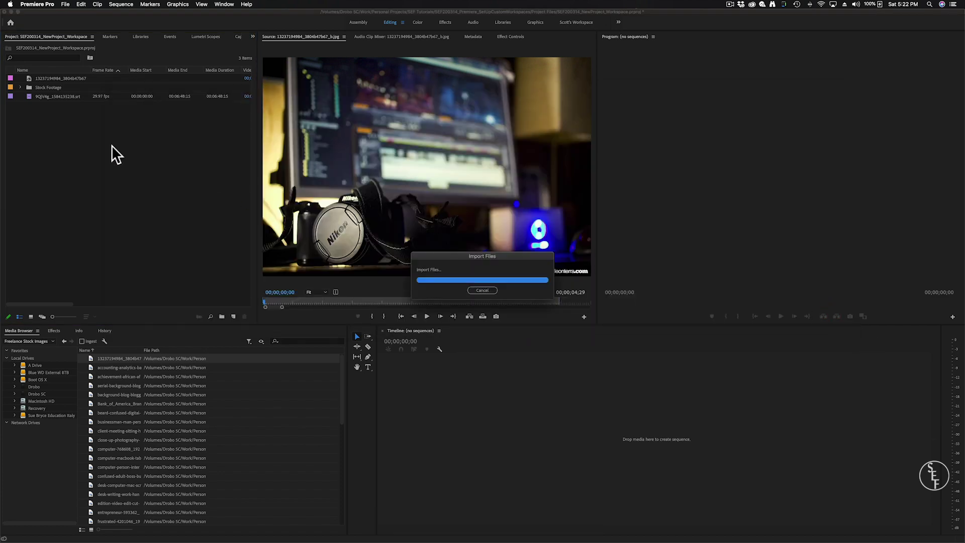
{"action": "key", "text": "Up"}
{"action": "left_click", "coordinate": [80, 330]}
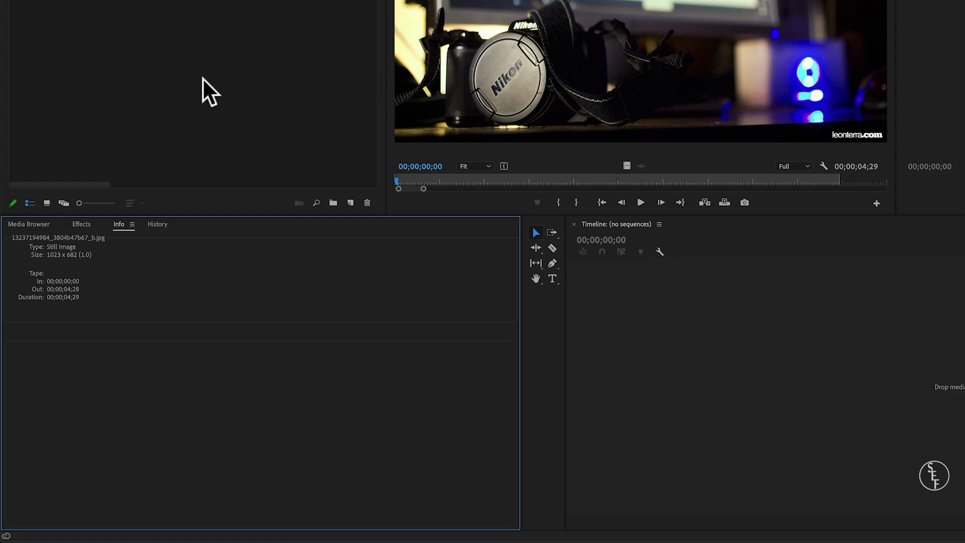
- Show the History panel listing the project's 11 undoable steps
{"action": "left_click", "coordinate": [159, 224]}
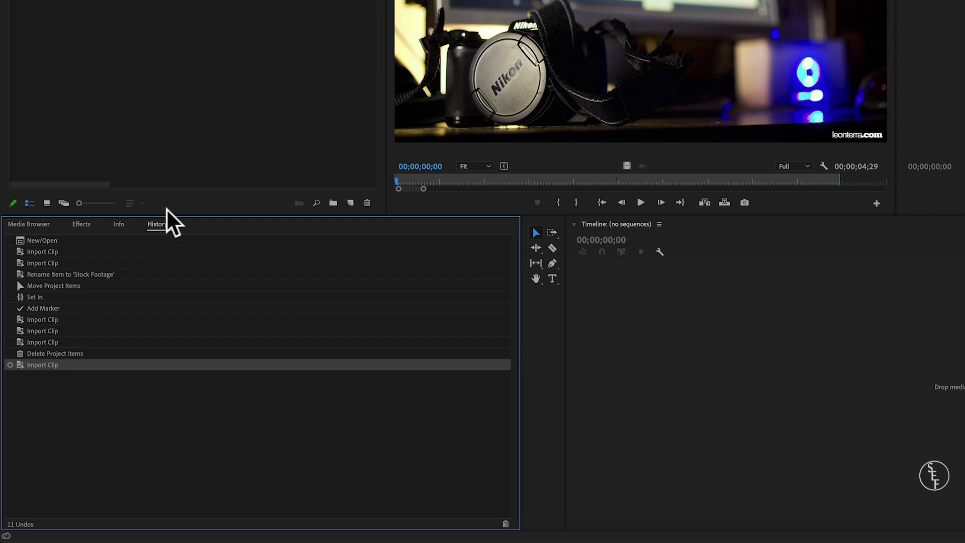
- Close the History panel from its tab's panel menu
{"action": "right_click", "coordinate": [156, 224]}
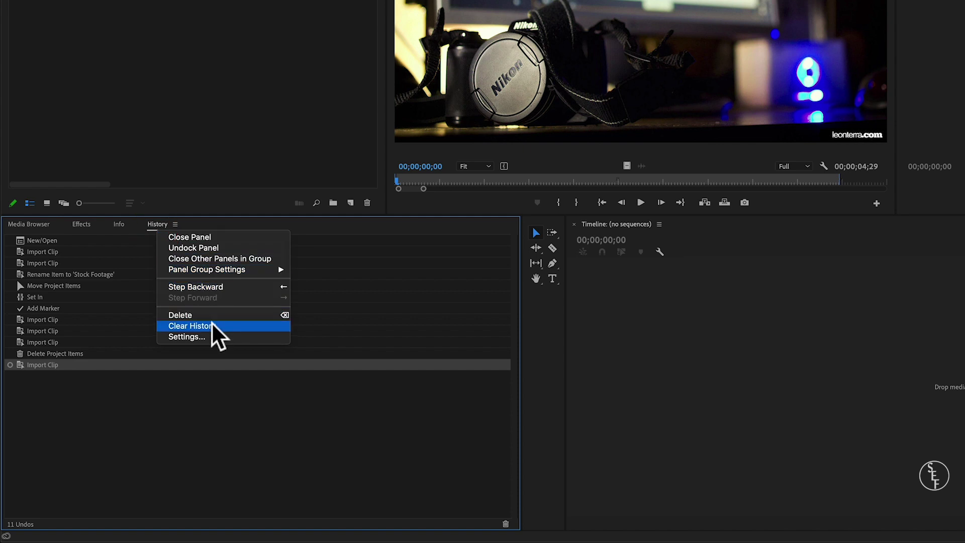
{"action": "left_click", "coordinate": [198, 233]}
- Undock the Effects panel, re-dock it beside the Media Browser, and expand Video Effects
{"action": "left_click", "coordinate": [83, 224]}
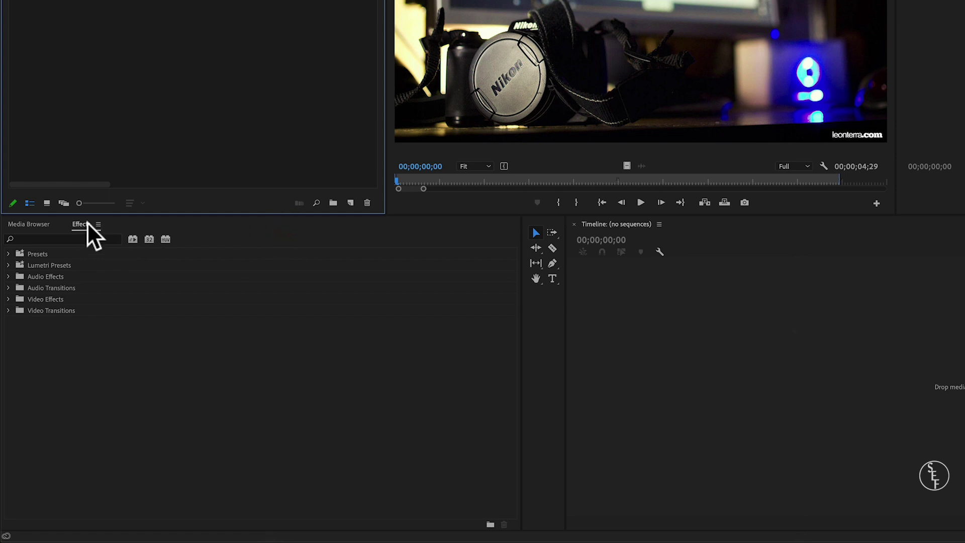
{"action": "right_click", "coordinate": [85, 225]}
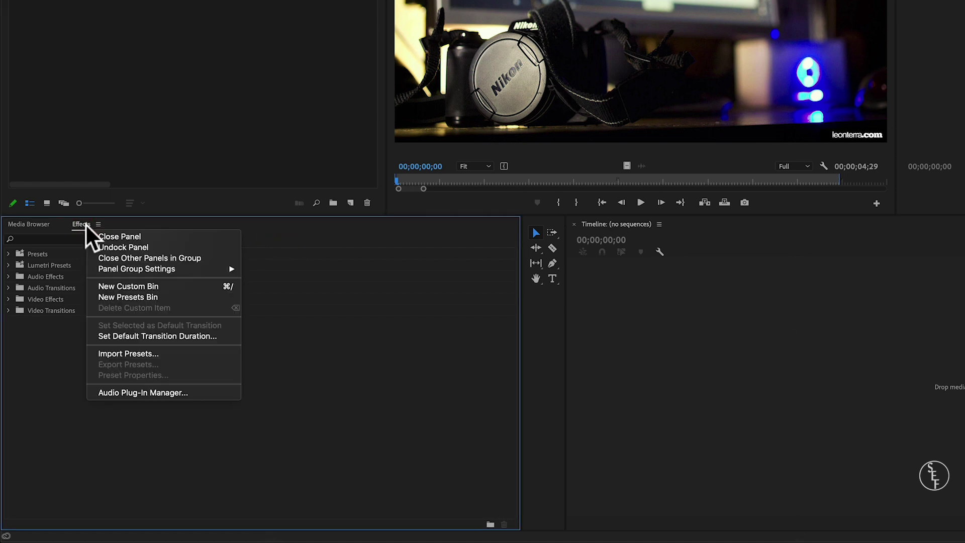
{"action": "left_click", "coordinate": [115, 246]}
{"action": "left_click_drag", "start_coordinate": [53, 211], "coordinate": [218, 218]}
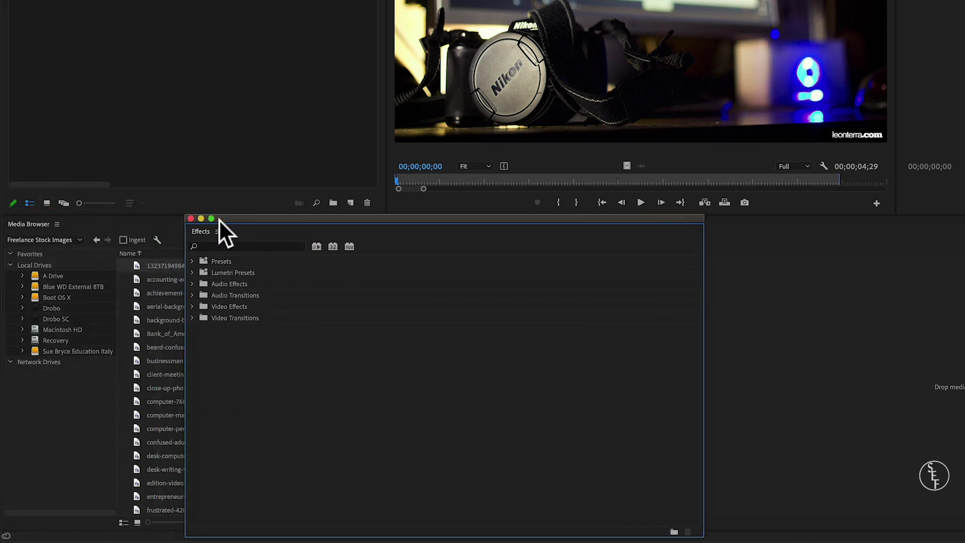
{"action": "left_click_drag", "start_coordinate": [210, 236], "coordinate": [90, 219]}
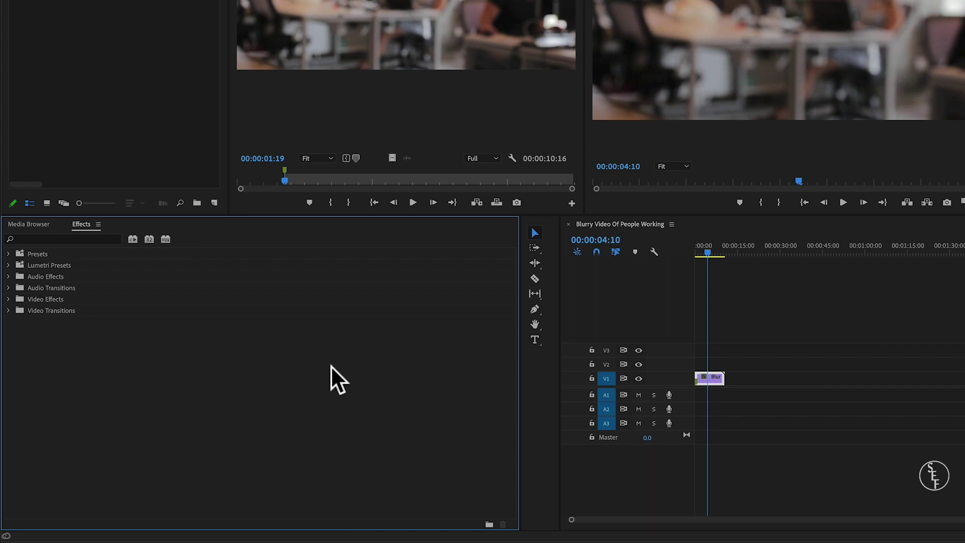
{"action": "left_click", "coordinate": [10, 297]}
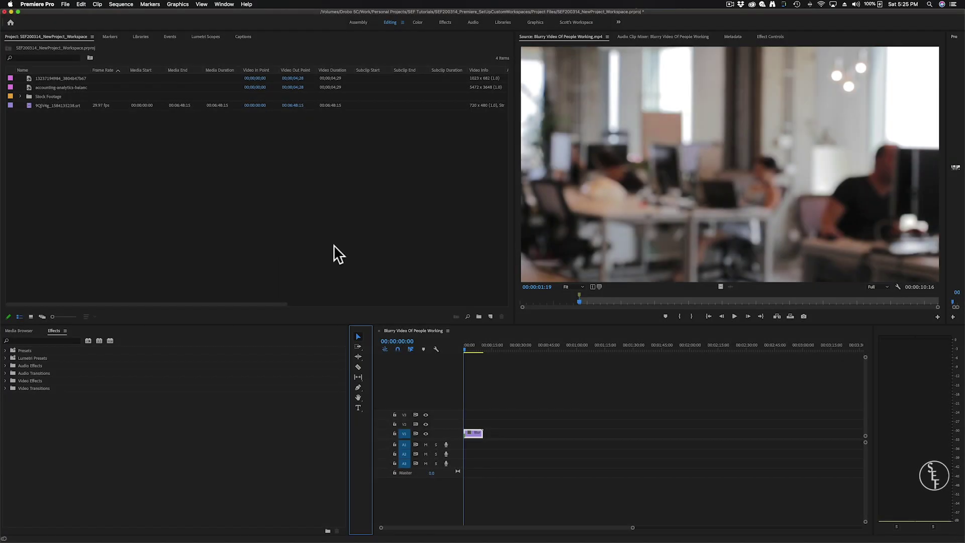
- Move the Tools panel beside the audio meters and narrow it to a slim strip
{"action": "left_click_drag", "start_coordinate": [357, 330], "coordinate": [954, 362]}
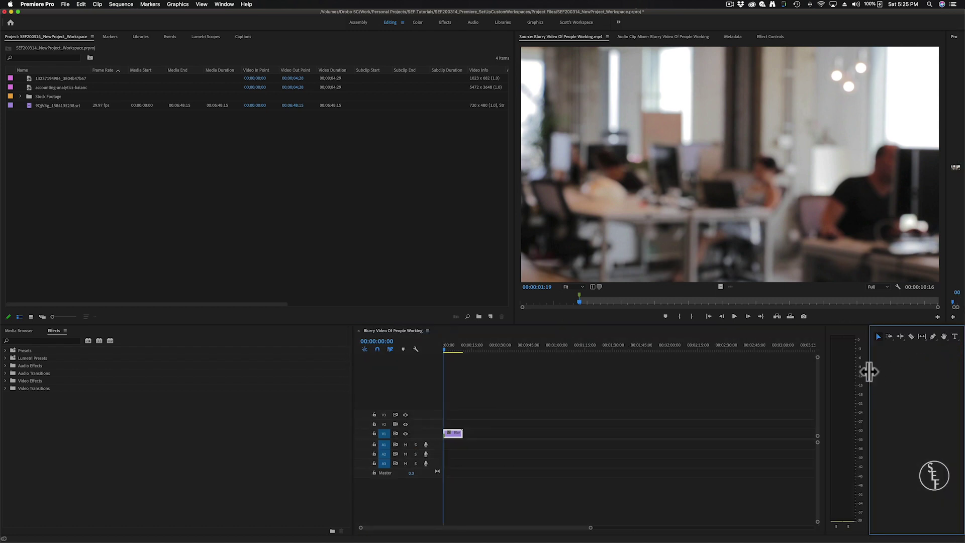
{"action": "left_click_drag", "start_coordinate": [885, 372], "coordinate": [947, 380]}
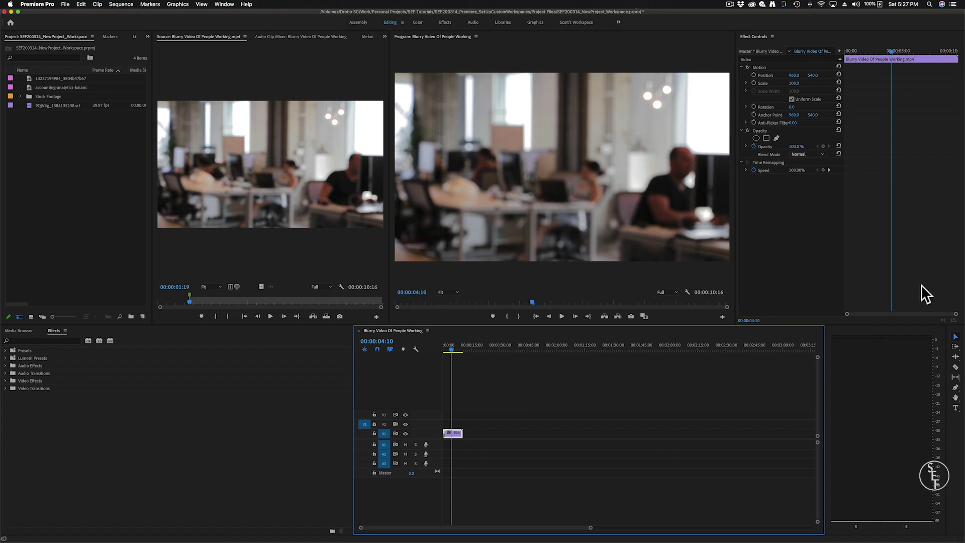
- Drag the Timeline's left edge leftward so it spans most of the lower half
{"action": "left_click_drag", "start_coordinate": [354, 345], "coordinate": [123, 345]}
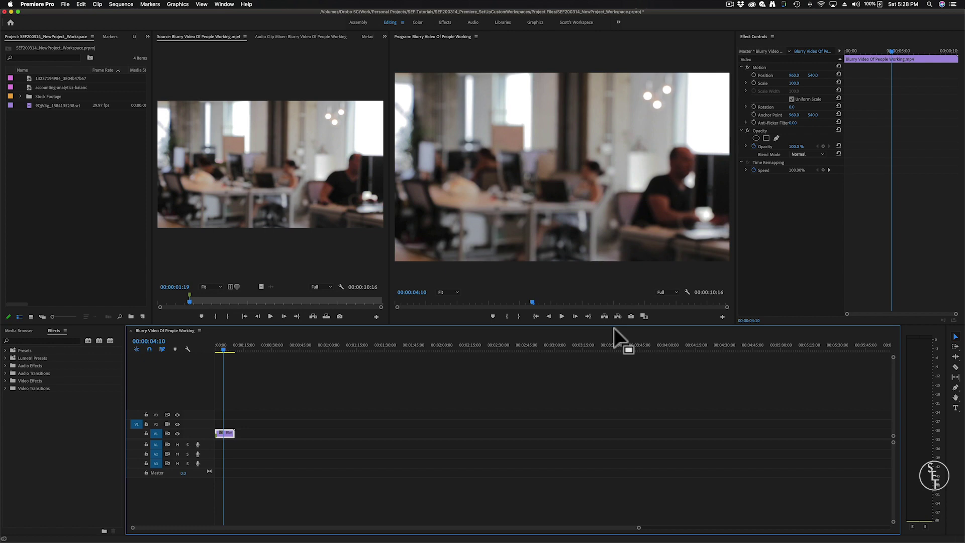
{"action": "left_click", "coordinate": [224, 4]}
- Save the current layout as a new workspace named 'Scott's New Workspace'
{"action": "mouse_move", "coordinate": [234, 14]}
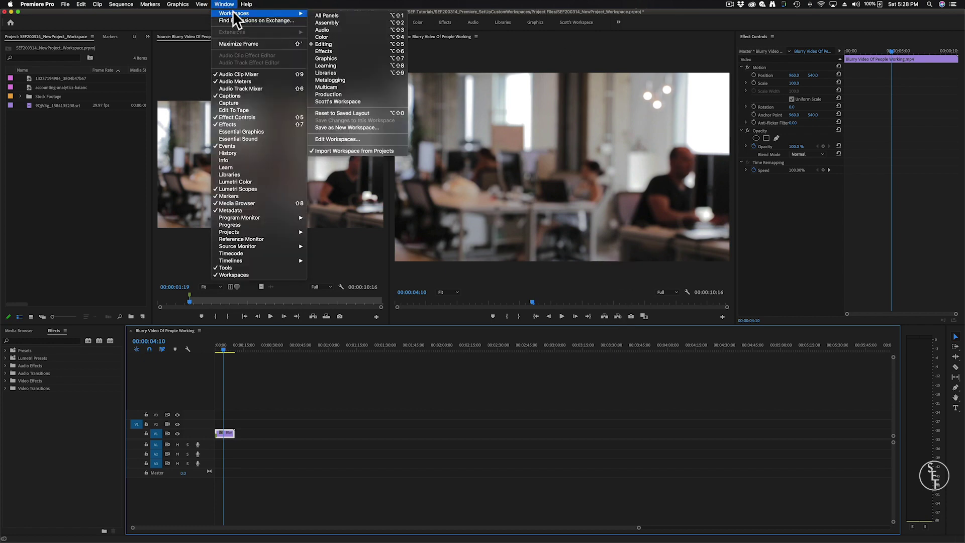
{"action": "left_click", "coordinate": [357, 126]}
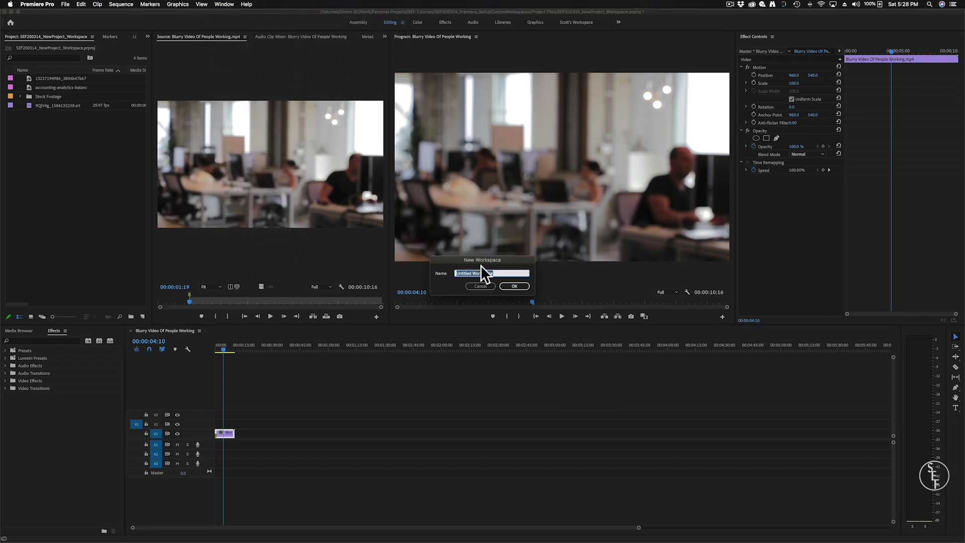
{"action": "key", "text": "BackSpace"}
{"action": "type", "text": "Sc"}
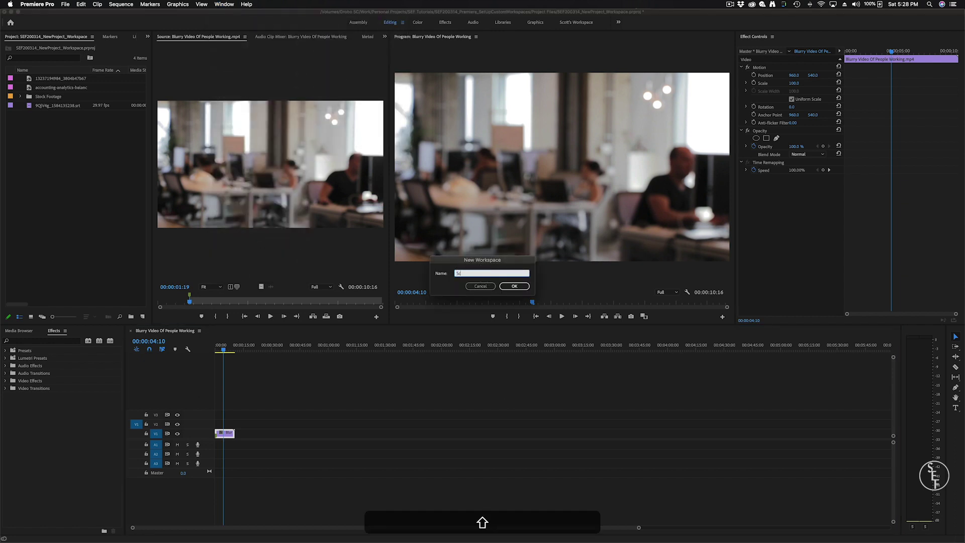
{"action": "type", "text": "ott's New Workspace"}
{"action": "key", "text": "Return"}
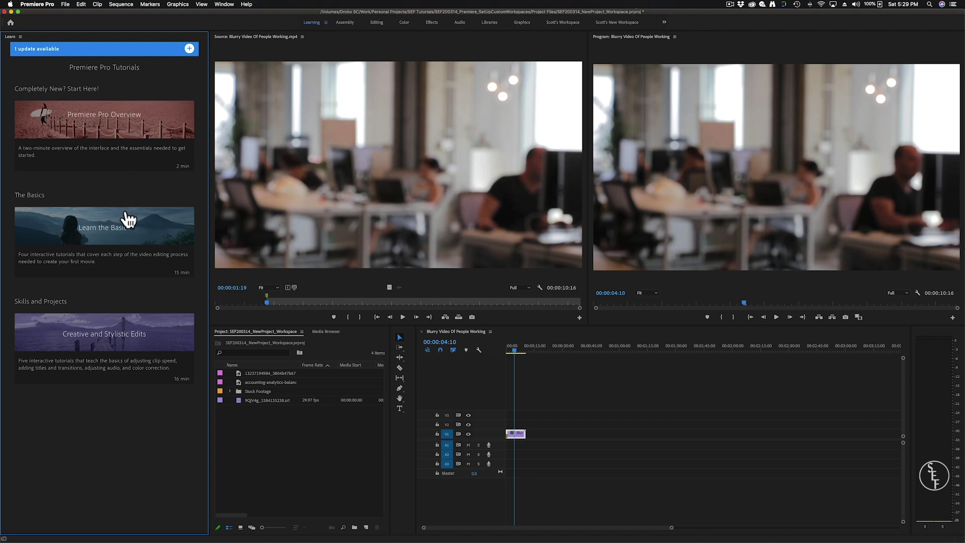
{"action": "mouse_move", "coordinate": [128, 214]}
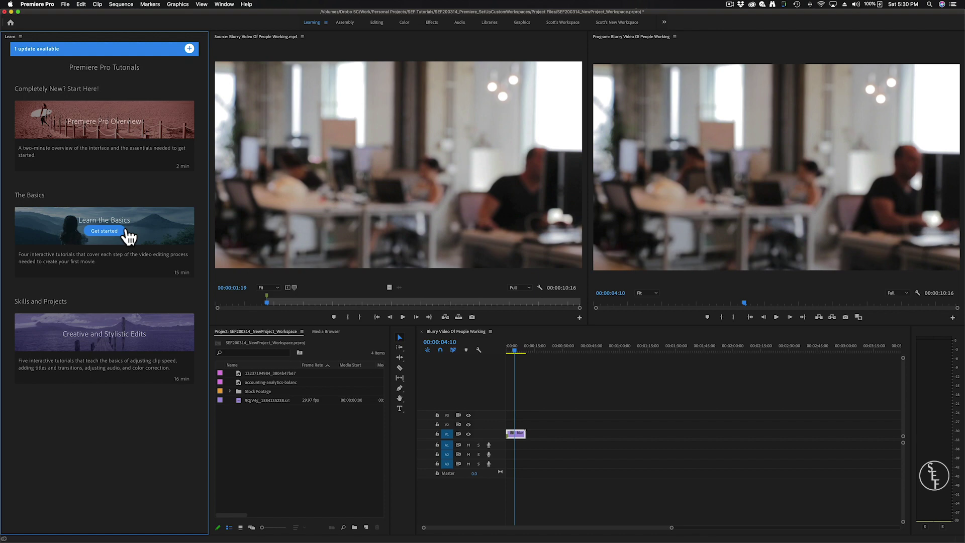
- In Edit Workspaces, move Learning into Do Not Show and confirm with OK
{"action": "left_click", "coordinate": [325, 22]}
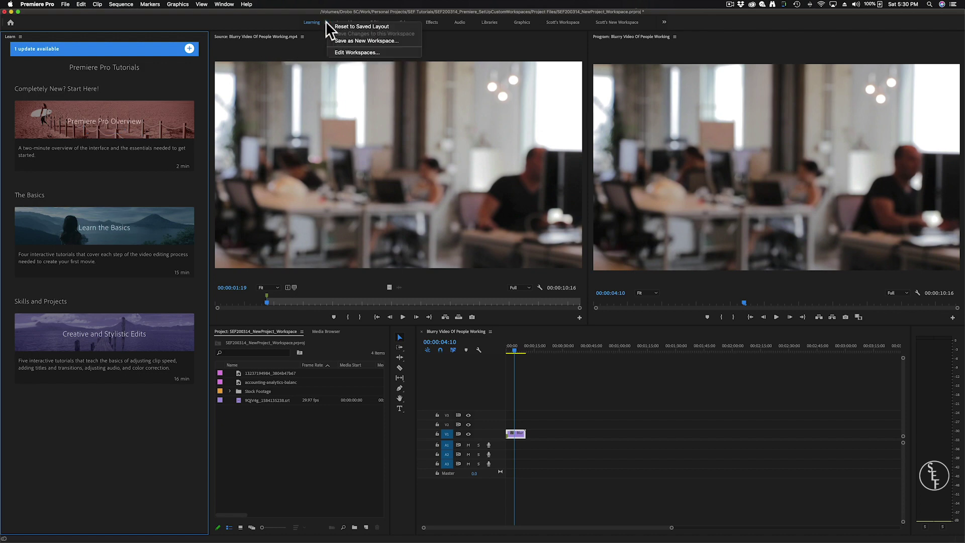
{"action": "left_click", "coordinate": [353, 50]}
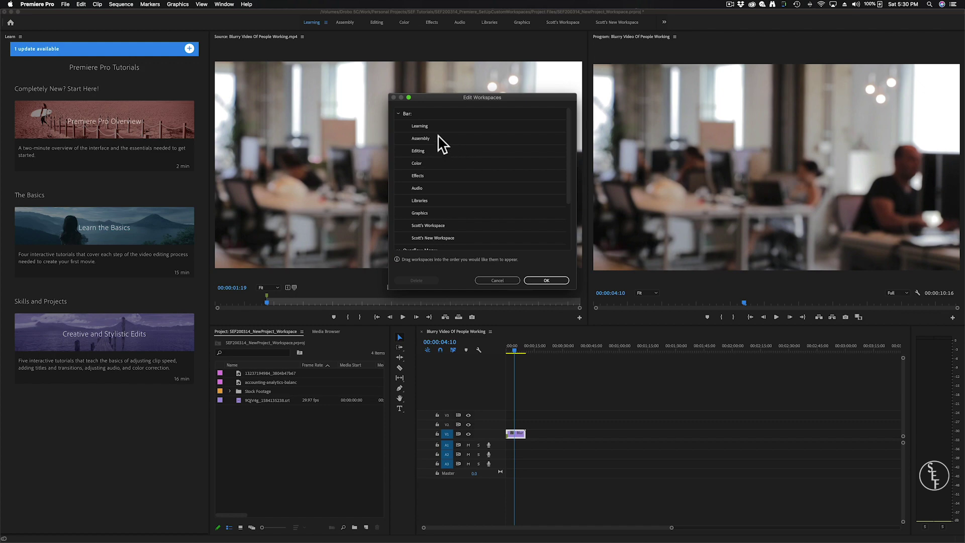
{"action": "left_click_drag", "start_coordinate": [420, 126], "coordinate": [431, 241]}
{"action": "left_click", "coordinate": [546, 280]}
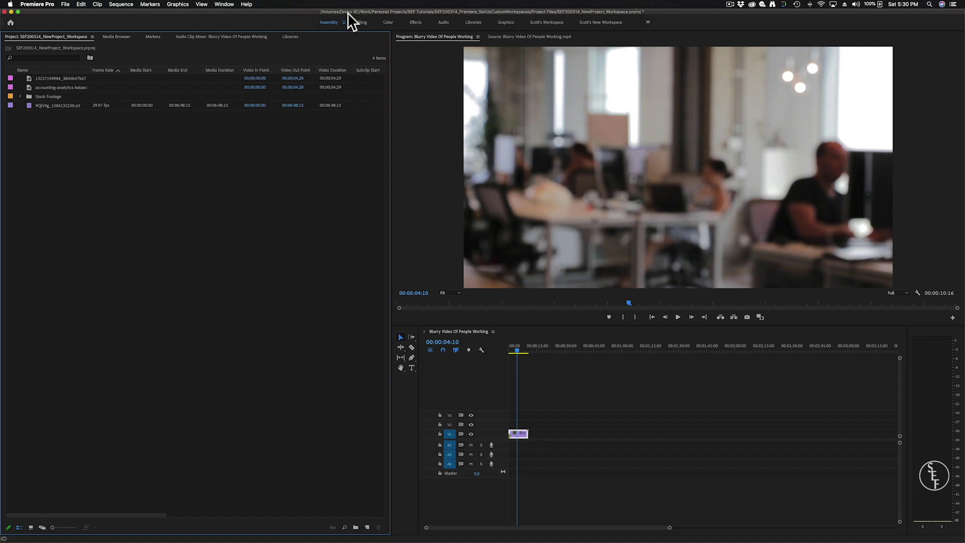
- Switch to the Editing workspace
{"action": "left_click", "coordinate": [357, 22]}
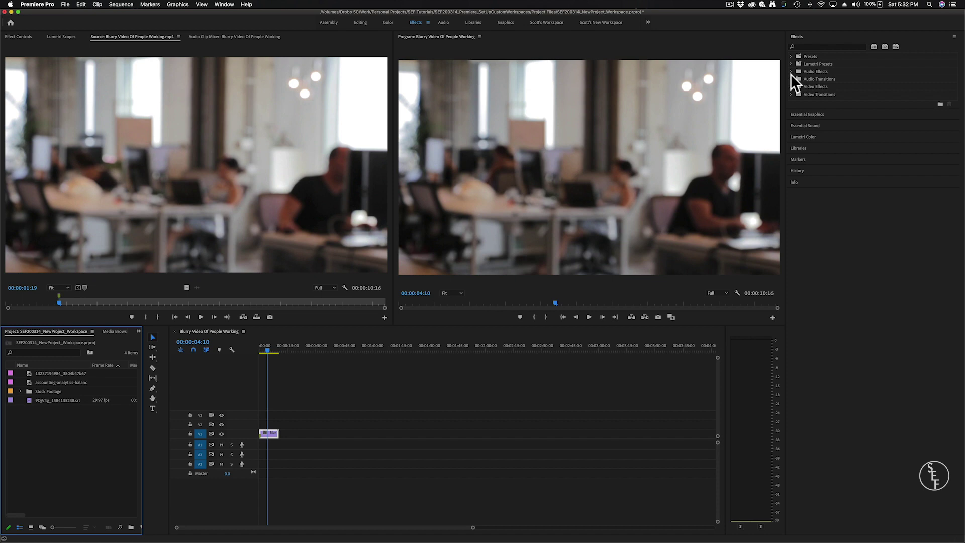
- Expand Essential Graphics, scroll through its templates, then switch to the Audio workspace
{"action": "left_click", "coordinate": [797, 115]}
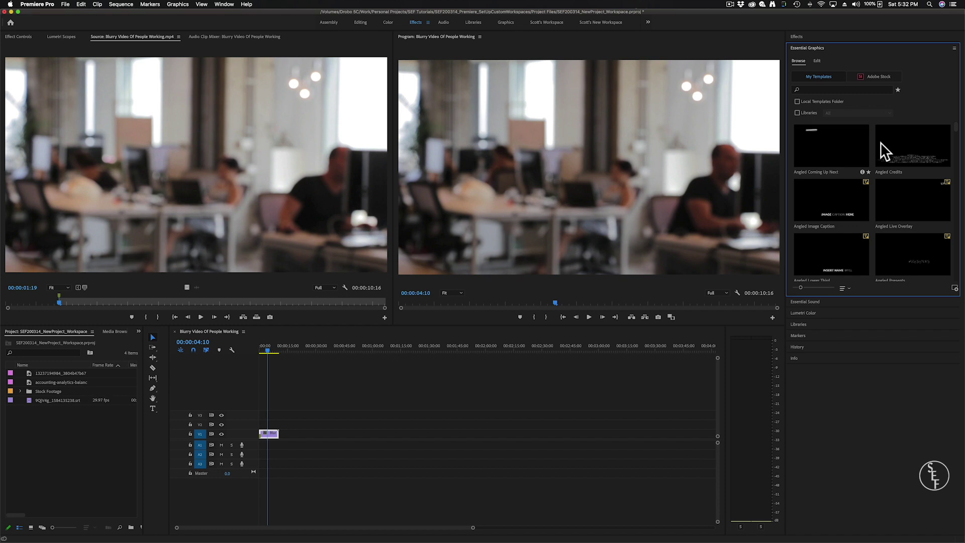
{"action": "scroll", "coordinate": [867, 215], "scroll_direction": "down", "scroll_amount": 4}
{"action": "scroll", "coordinate": [868, 220], "scroll_direction": "down", "scroll_amount": 4}
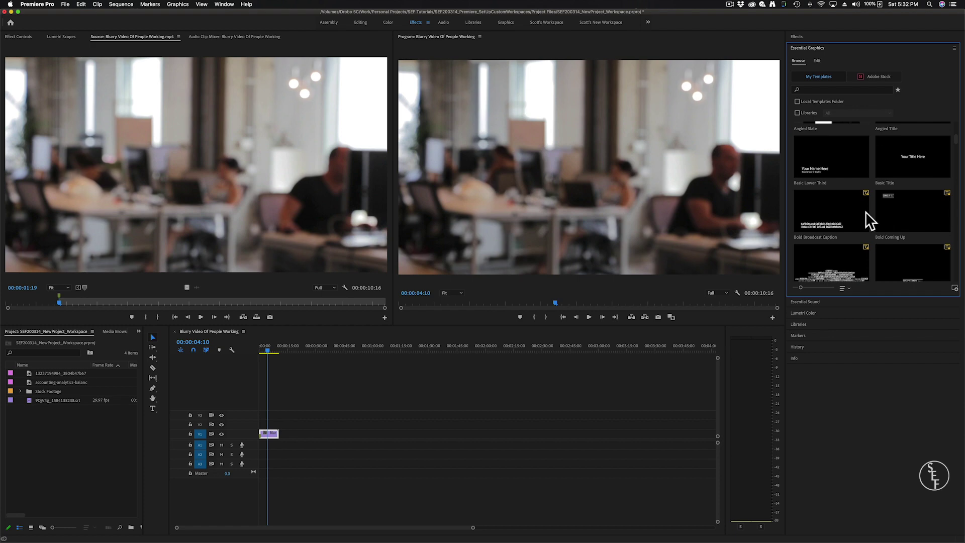
{"action": "scroll", "coordinate": [869, 220], "scroll_direction": "down", "scroll_amount": 3}
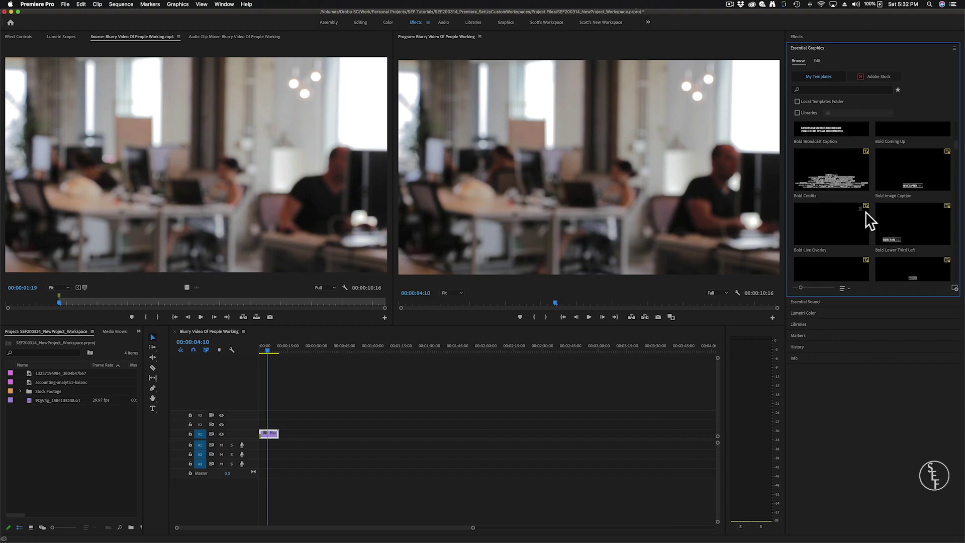
{"action": "left_click", "coordinate": [445, 23]}
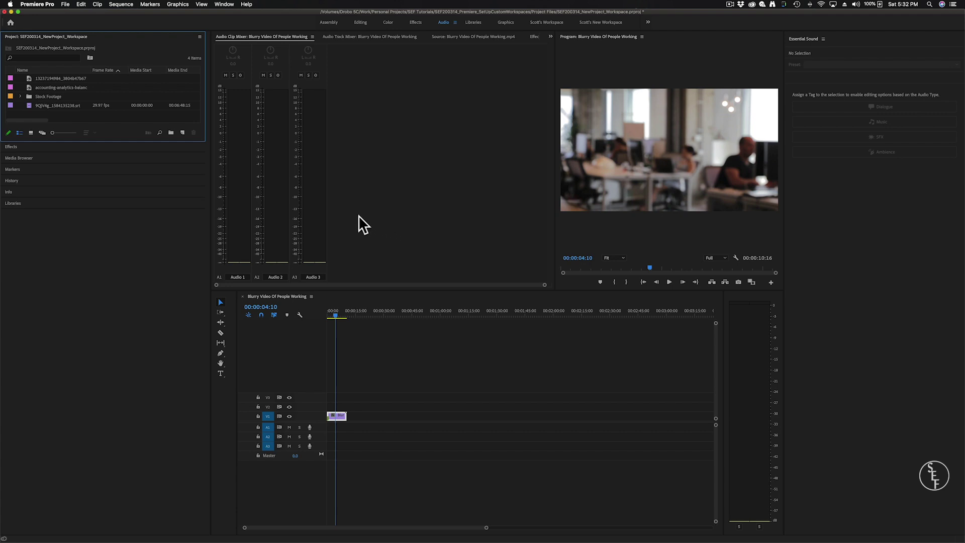
- Switch to the Graphics workspace to show the Essential Graphics templates
{"action": "left_click_drag", "start_coordinate": [358, 215], "coordinate": [371, 296]}
{"action": "mouse_move", "coordinate": [420, 537]}
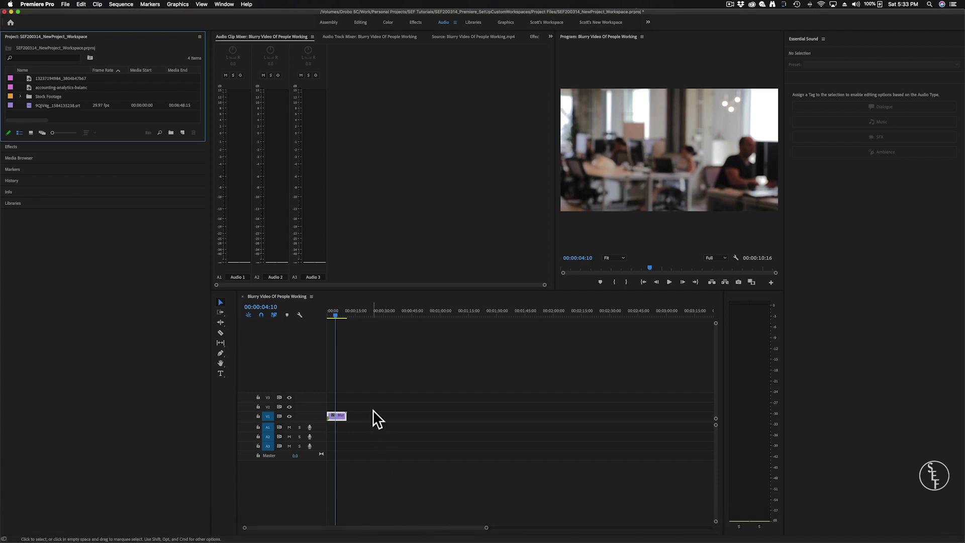
{"action": "left_click", "coordinate": [507, 23]}
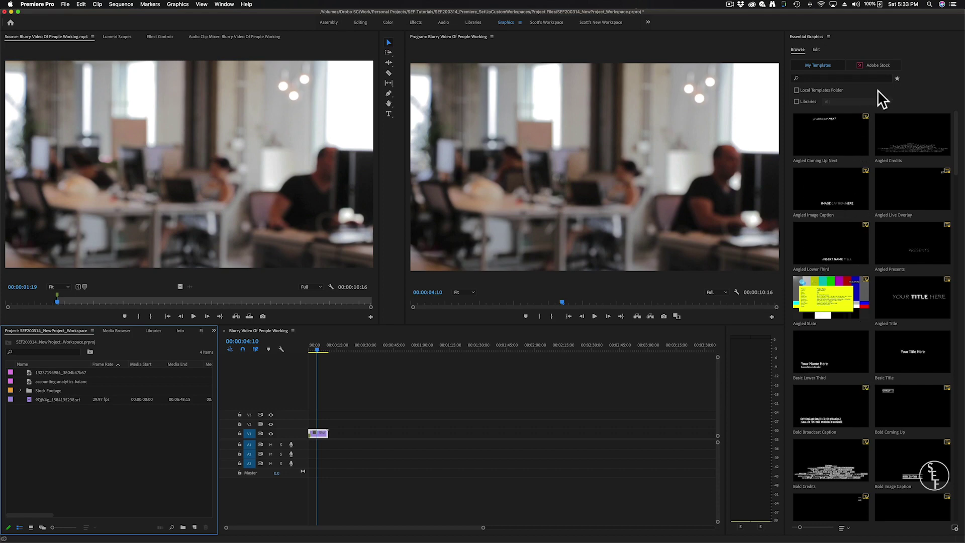
- Browse the Adobe Stock templates in the Essential Graphics panel
{"action": "left_click", "coordinate": [880, 68]}
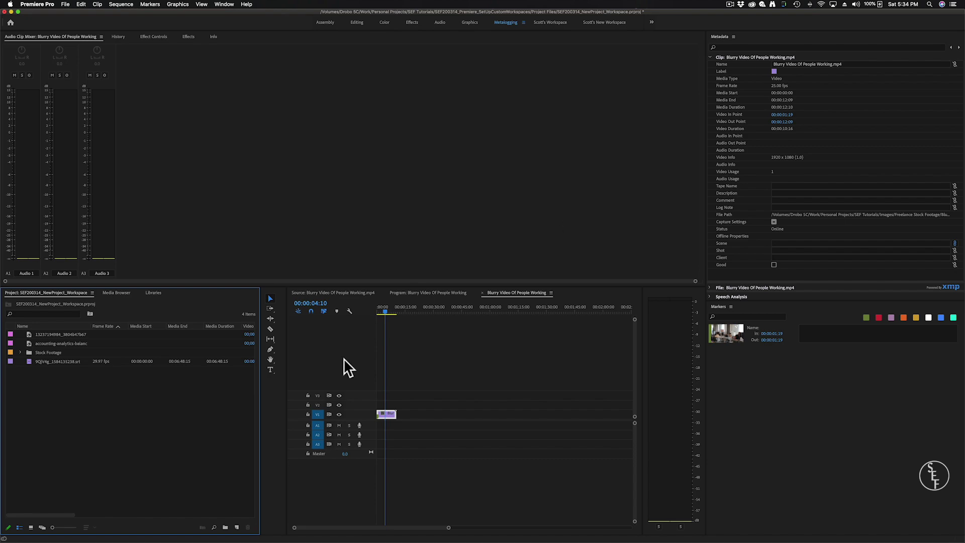
- Select the blurry office clip on the V1 timeline track
{"action": "left_click", "coordinate": [392, 413]}
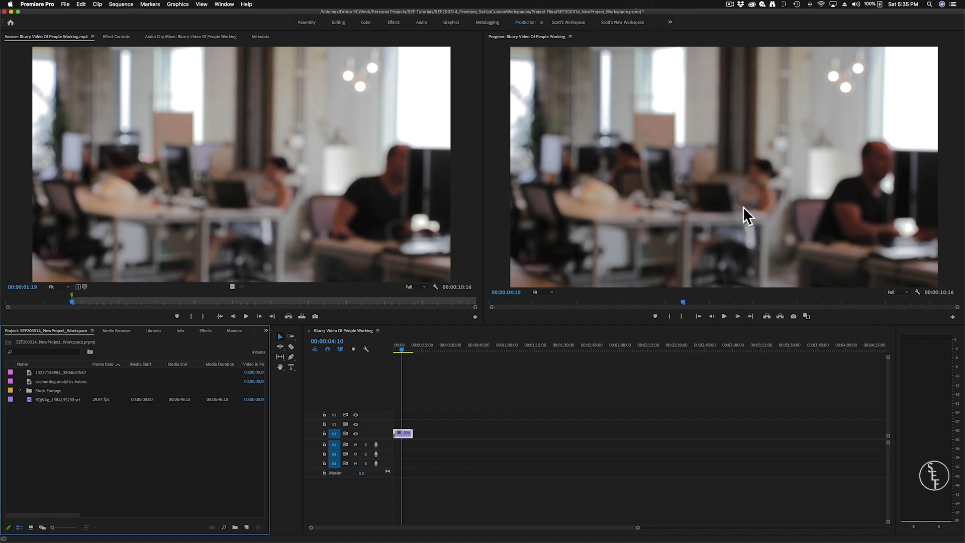
- Maximize the Program monitor so it fills the workspace
{"action": "left_click", "coordinate": [770, 192]}
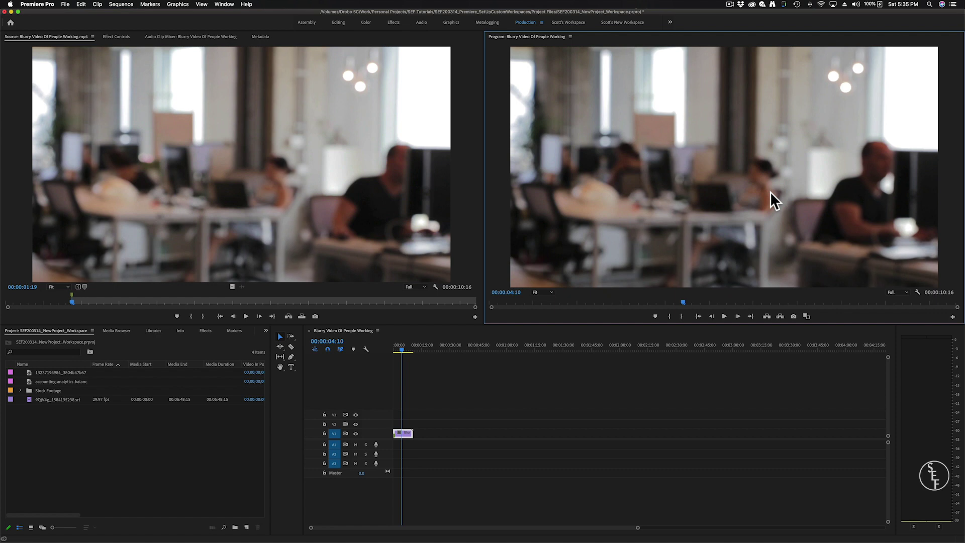
{"action": "key", "text": "grave"}
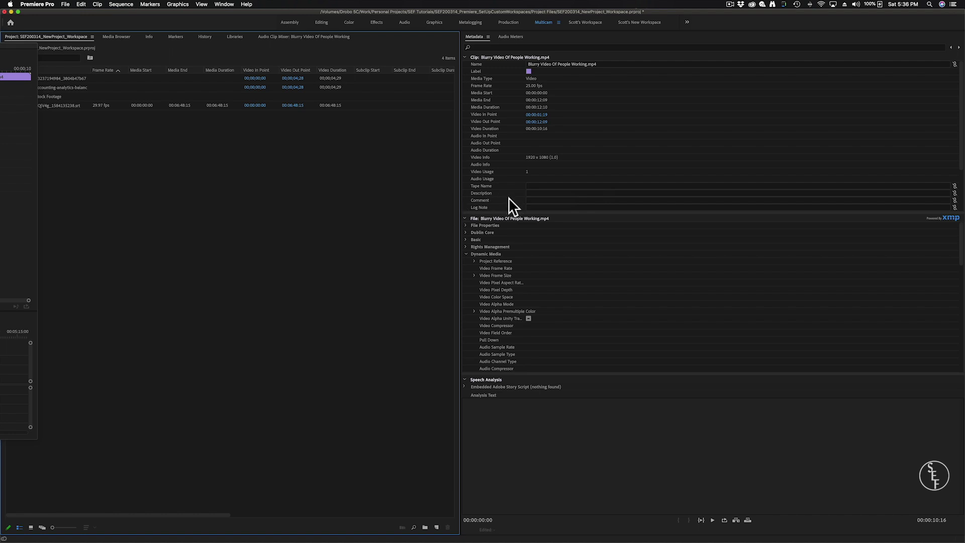
- Return to the Editing workspace and open the Edit Workspaces dialog
{"action": "left_click", "coordinate": [322, 22]}
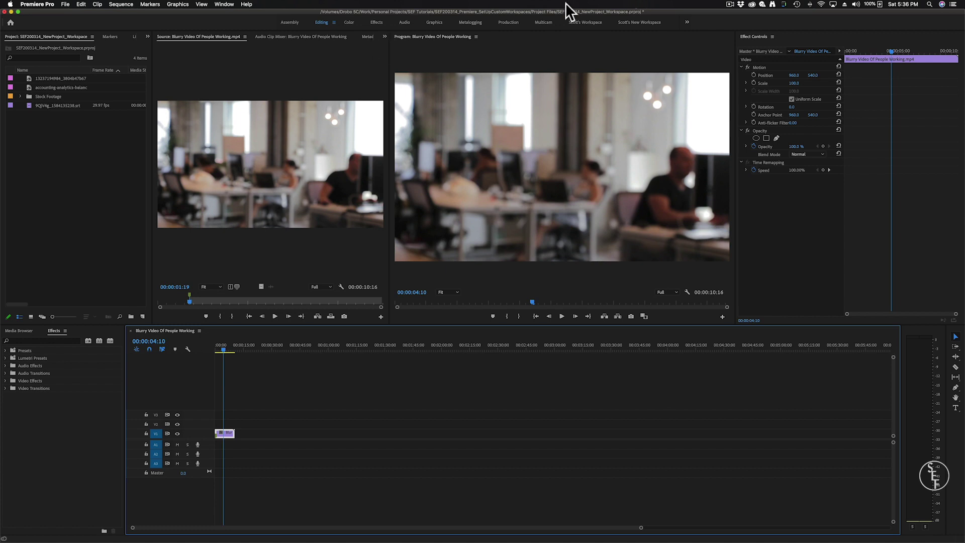
{"action": "left_click", "coordinate": [685, 21]}
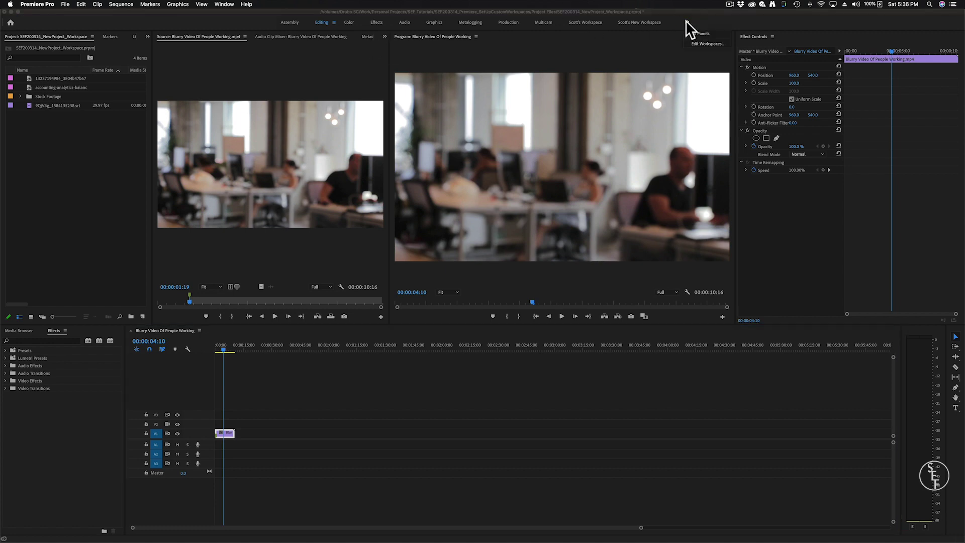
{"action": "left_click", "coordinate": [688, 40]}
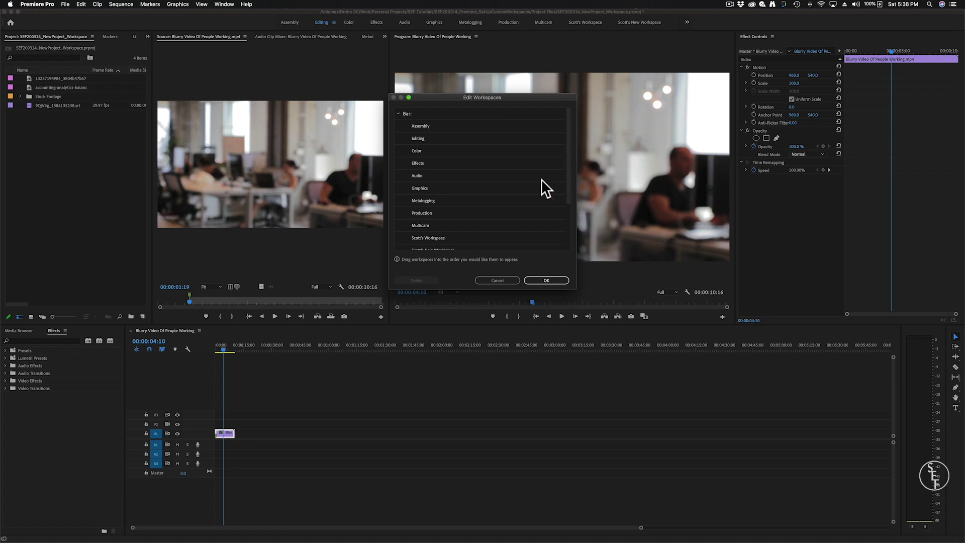
- Move the Production and Multicam workspaces into Do Not Show and confirm
{"action": "scroll", "coordinate": [447, 151], "scroll_direction": "down", "scroll_amount": 3}
{"action": "left_click_drag", "start_coordinate": [424, 173], "coordinate": [422, 202]}
{"action": "scroll", "coordinate": [427, 156], "scroll_direction": "up", "scroll_amount": 3}
{"action": "left_click", "coordinate": [541, 279]}
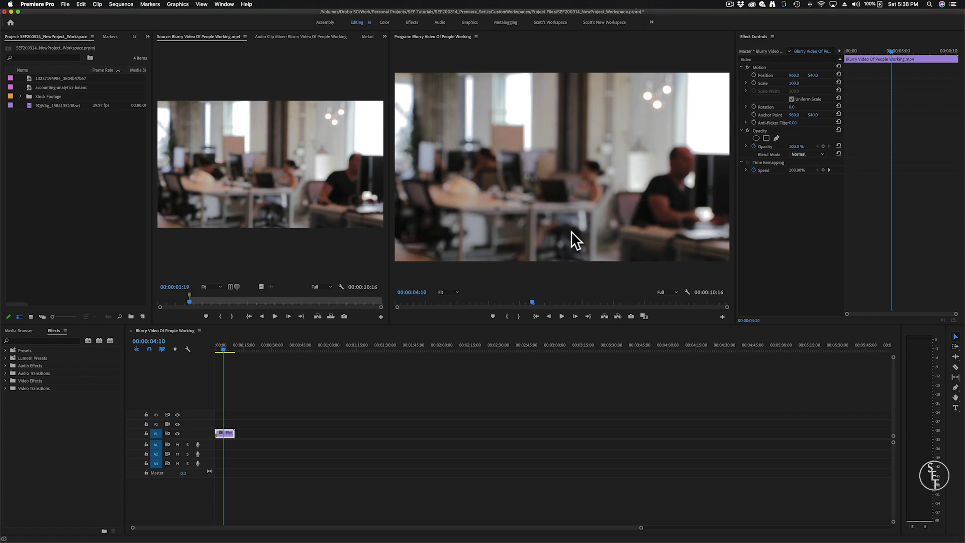